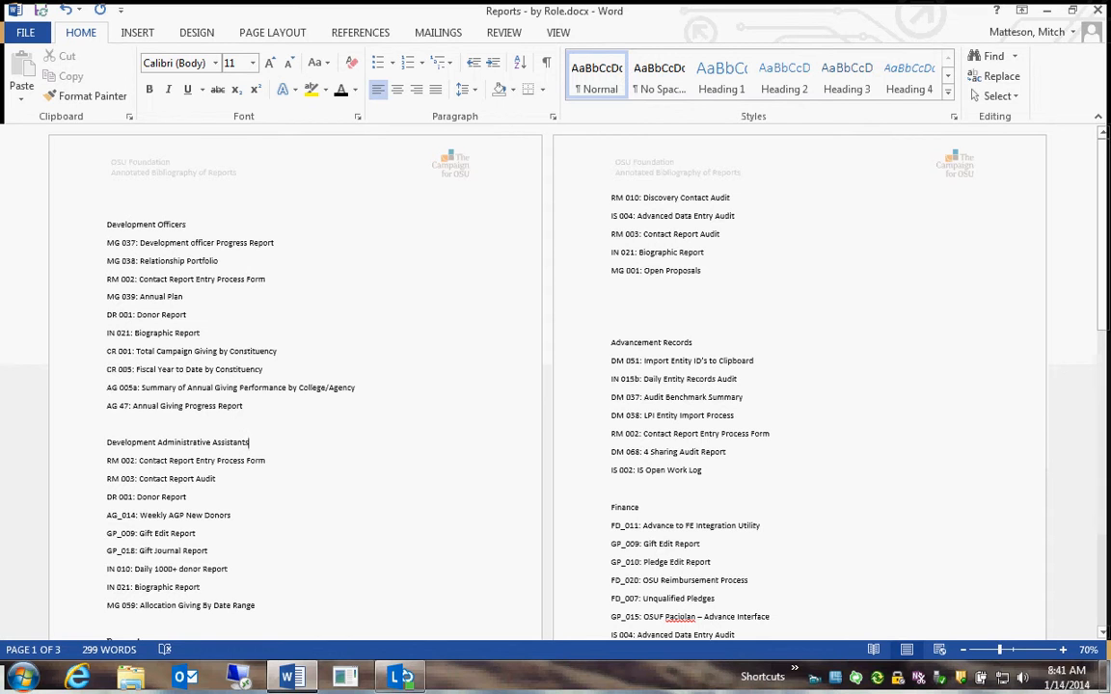
Look over the report lists by role and examine the built-in table of contents styles
scroll(556, 386, "down", 2)
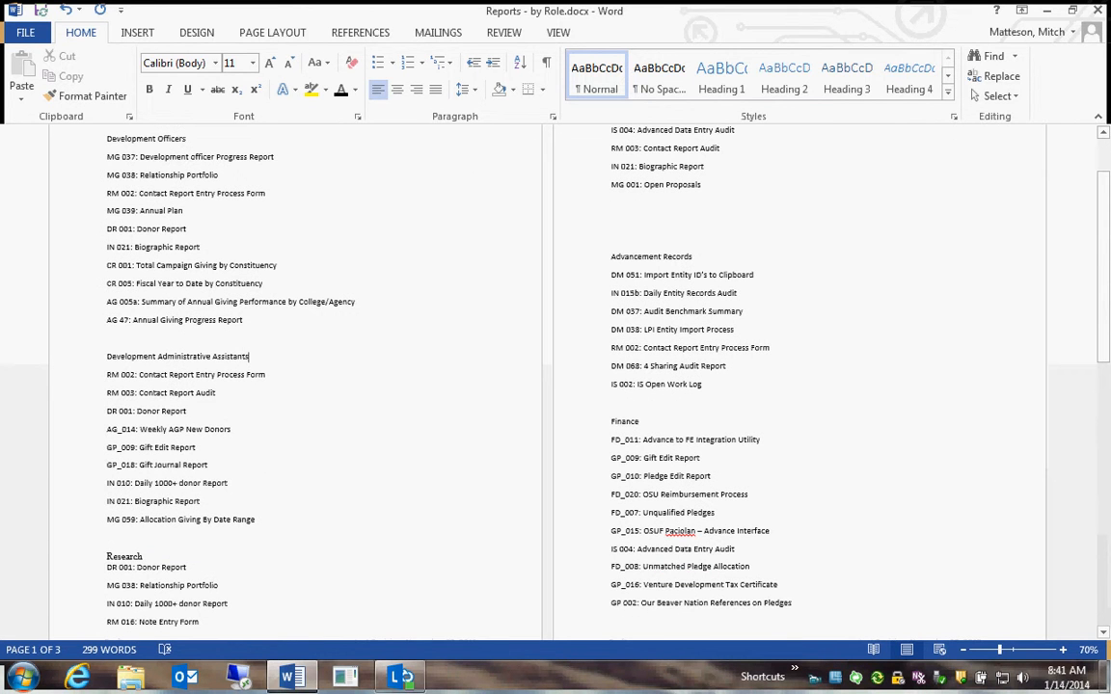
scroll(556, 386, "up", 2)
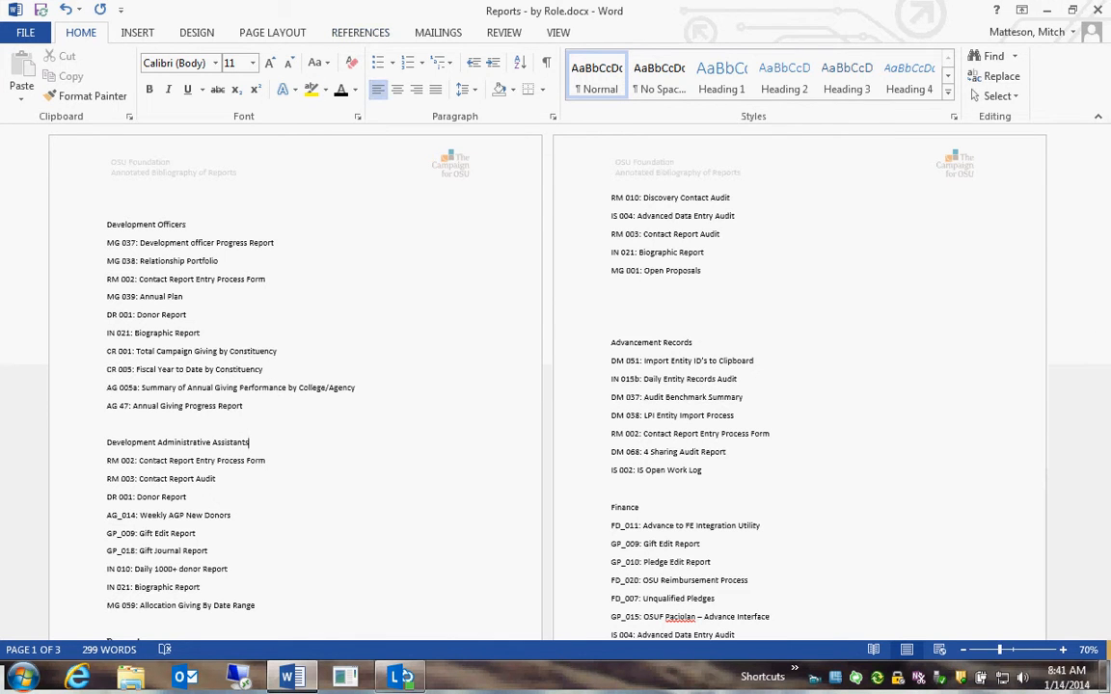
left_click(361, 32)
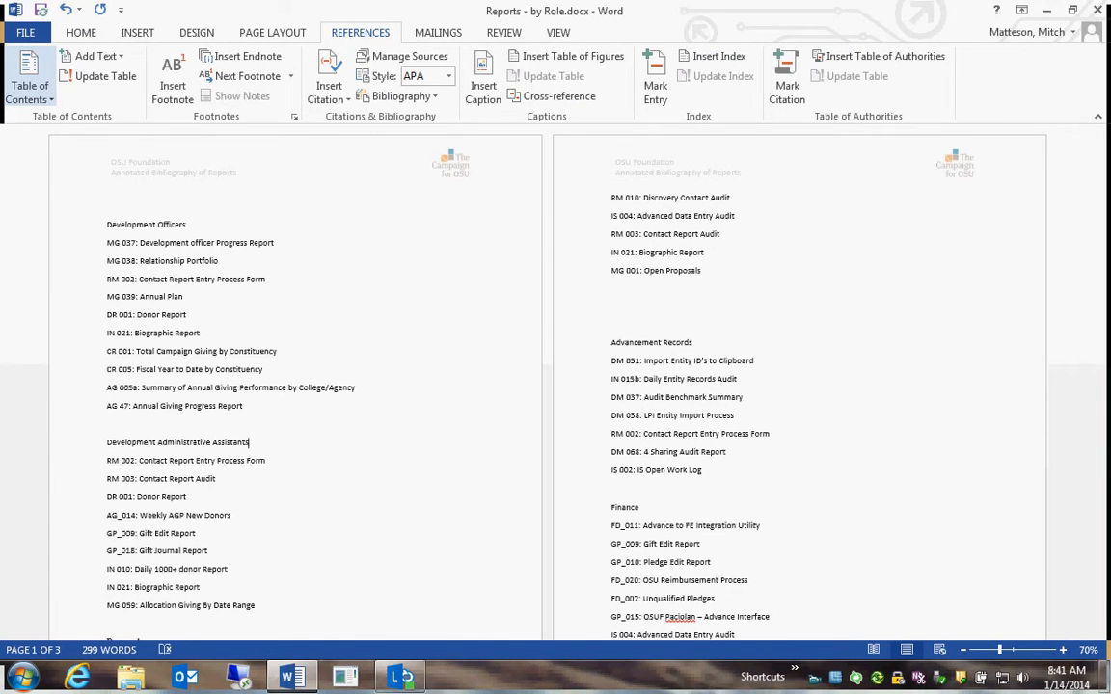
left_click(29, 82)
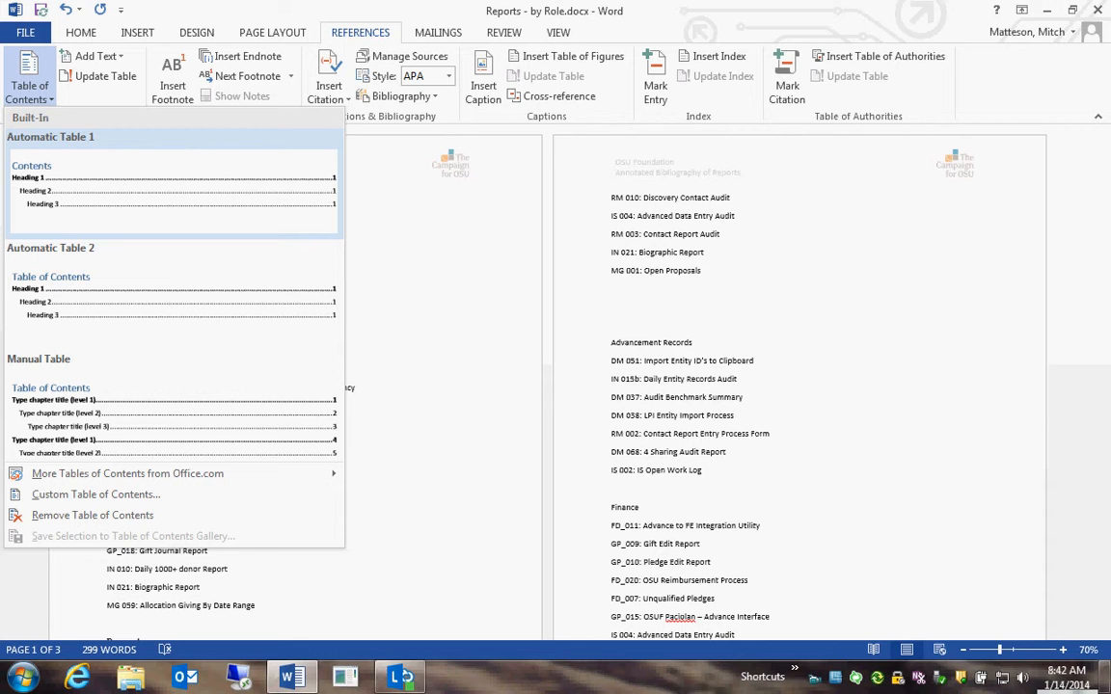
key("Escape")
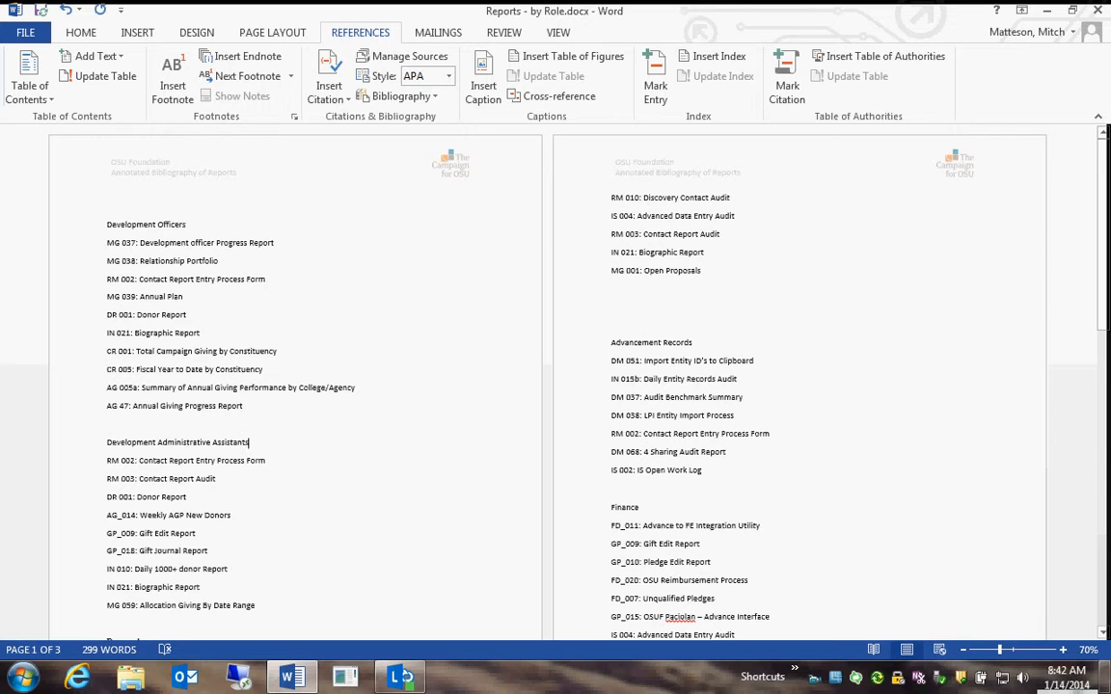
Apply the Heading 1 style to the six role titles: Development Officers, Development Administrative Assistants, Research, Advancement Records, Finance and Annual Giving
left_click_drag(187, 225, 108, 225)
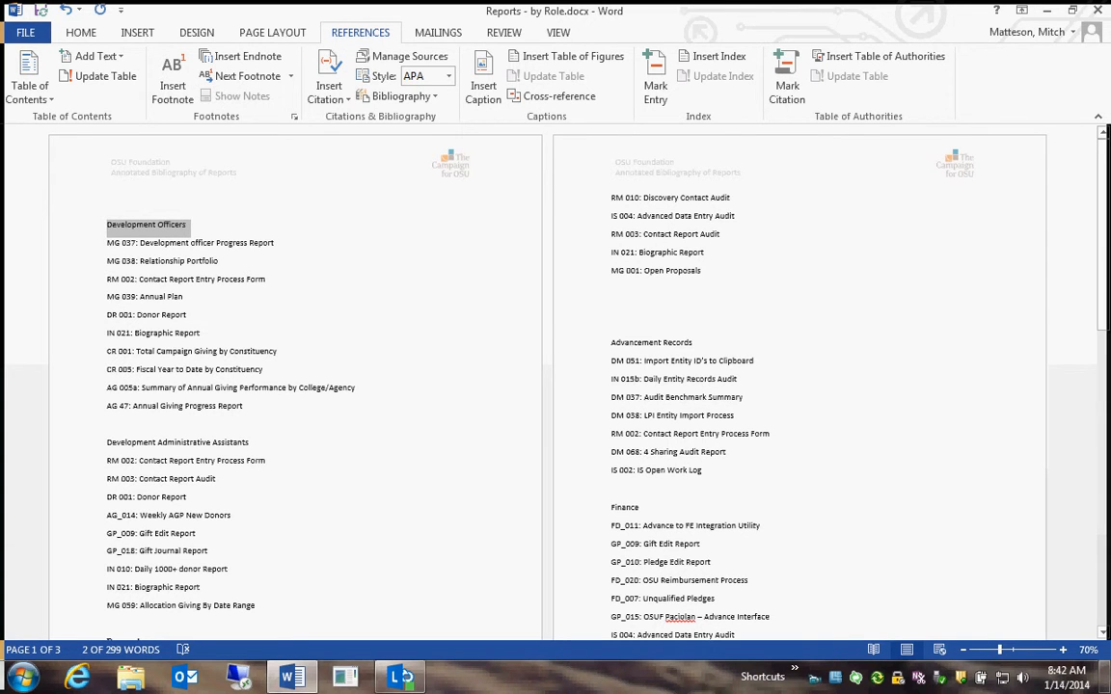
left_click_drag(251, 443, 107, 443)
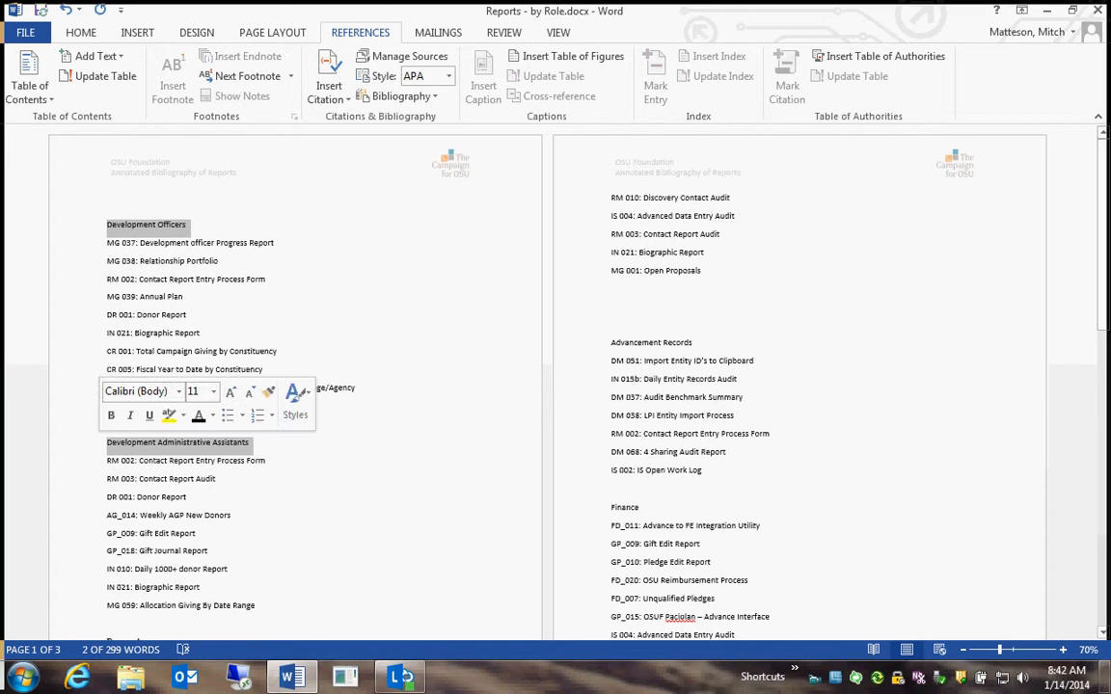
scroll(548, 386, "down", 3)
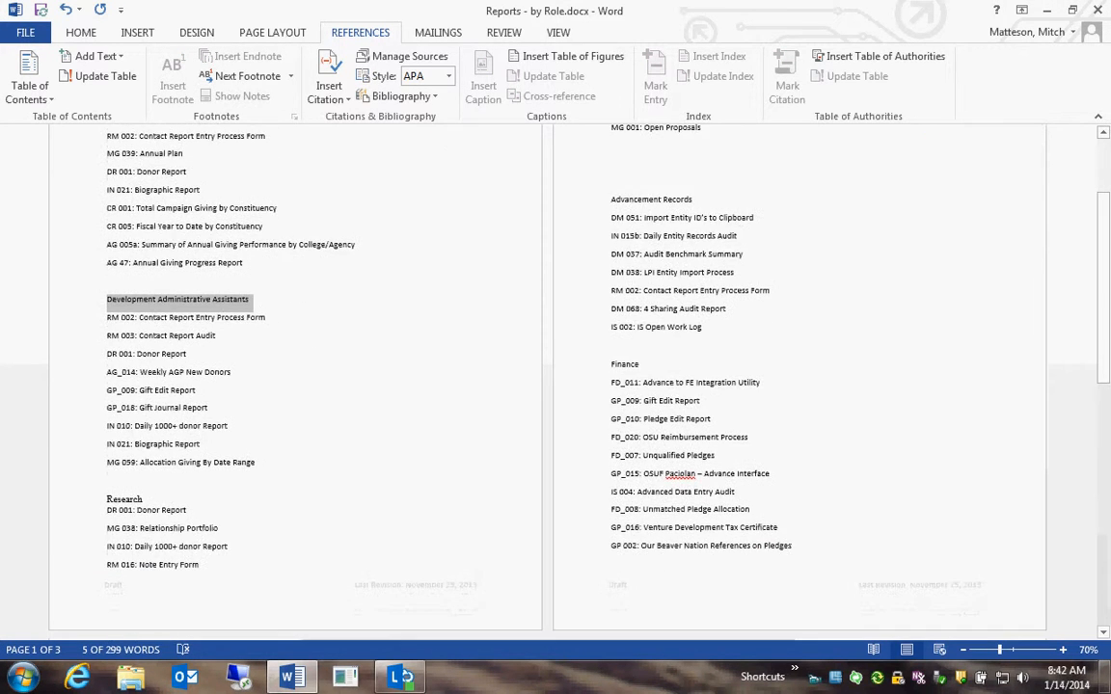
left_click_drag(144, 500, 105, 500)
scroll(105, 500, "up", 3)
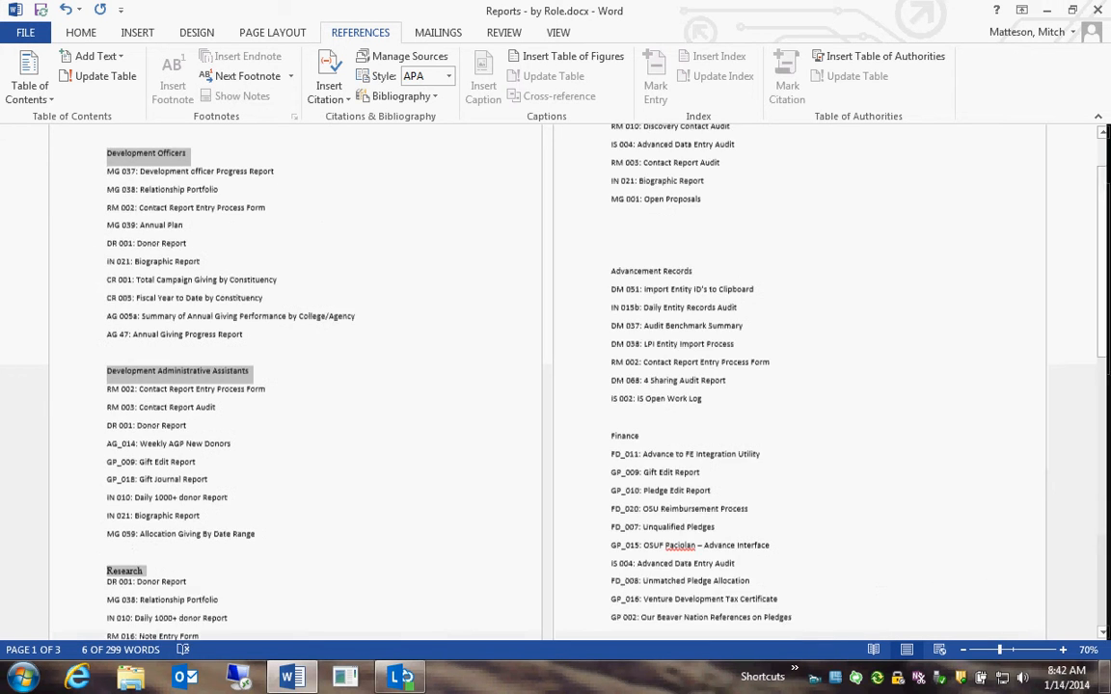
left_click_drag(692, 343, 611, 342)
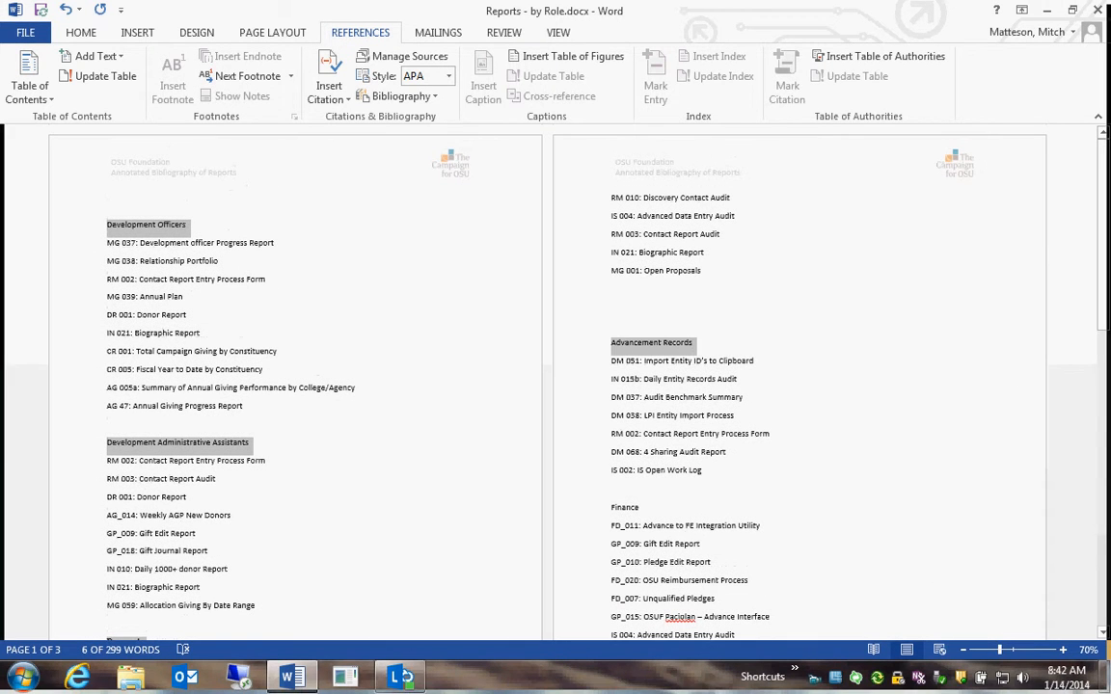
left_click_drag(639, 507, 611, 507)
scroll(627, 507, "down", 10)
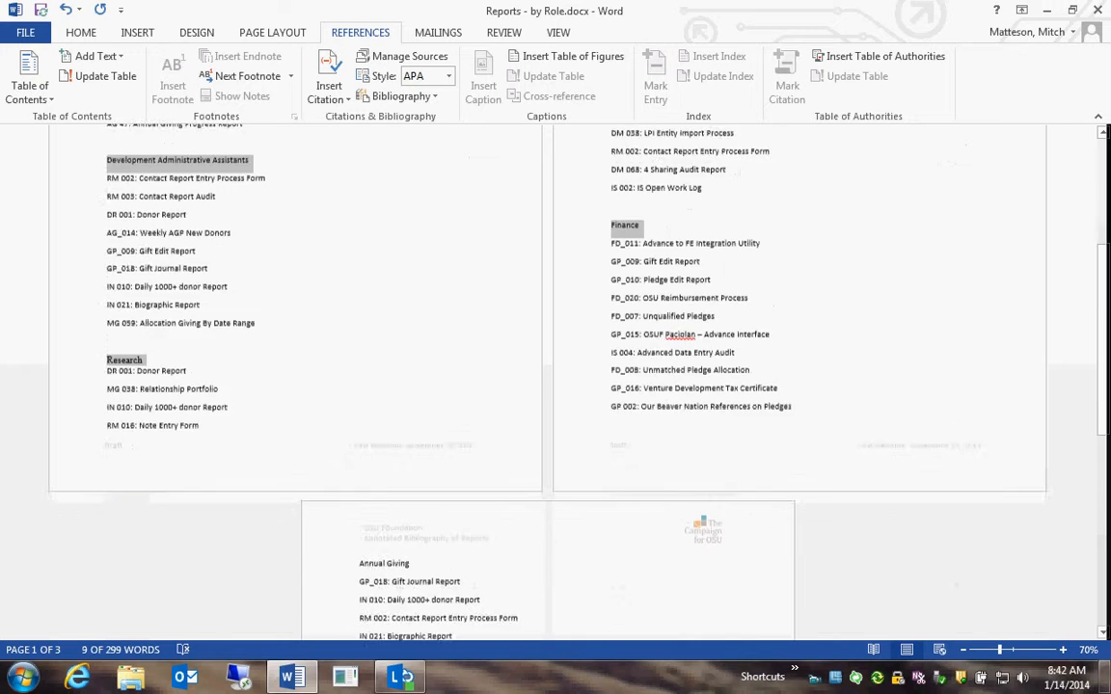
left_click_drag(411, 388, 358, 388)
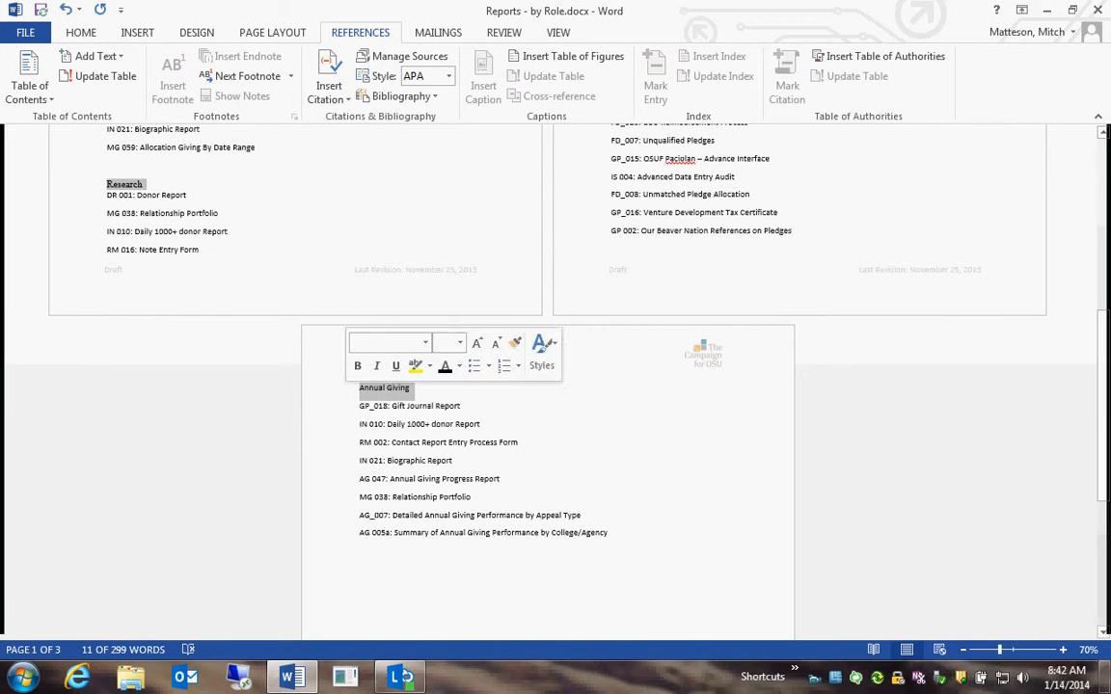
scroll(548, 381, "up", 10)
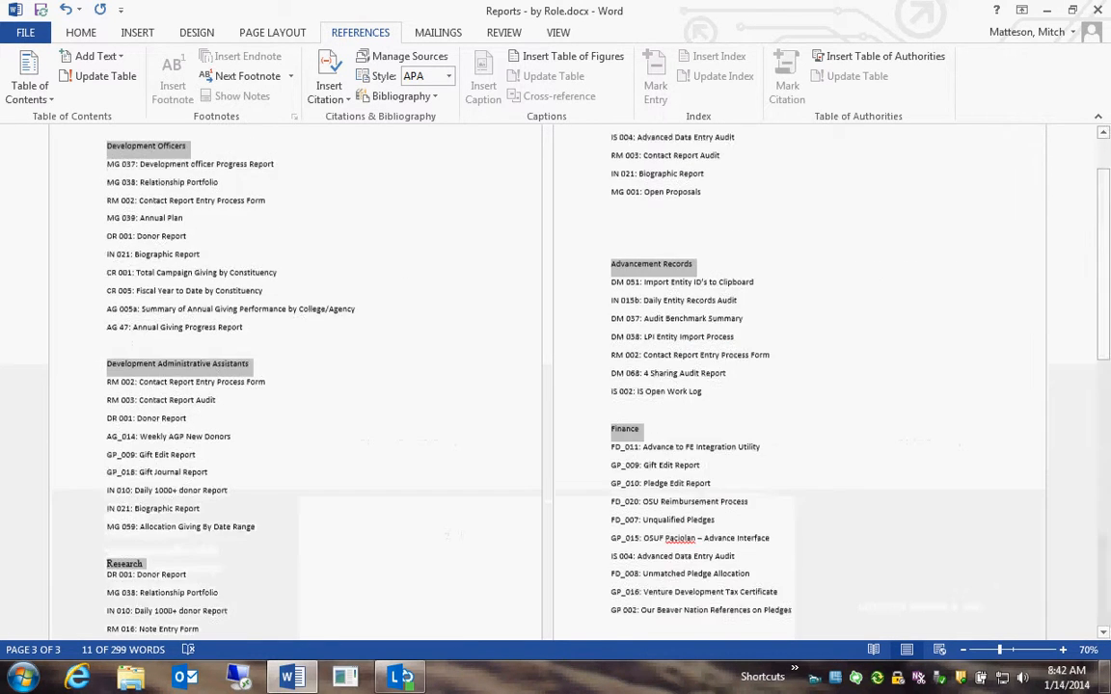
left_click(81, 33)
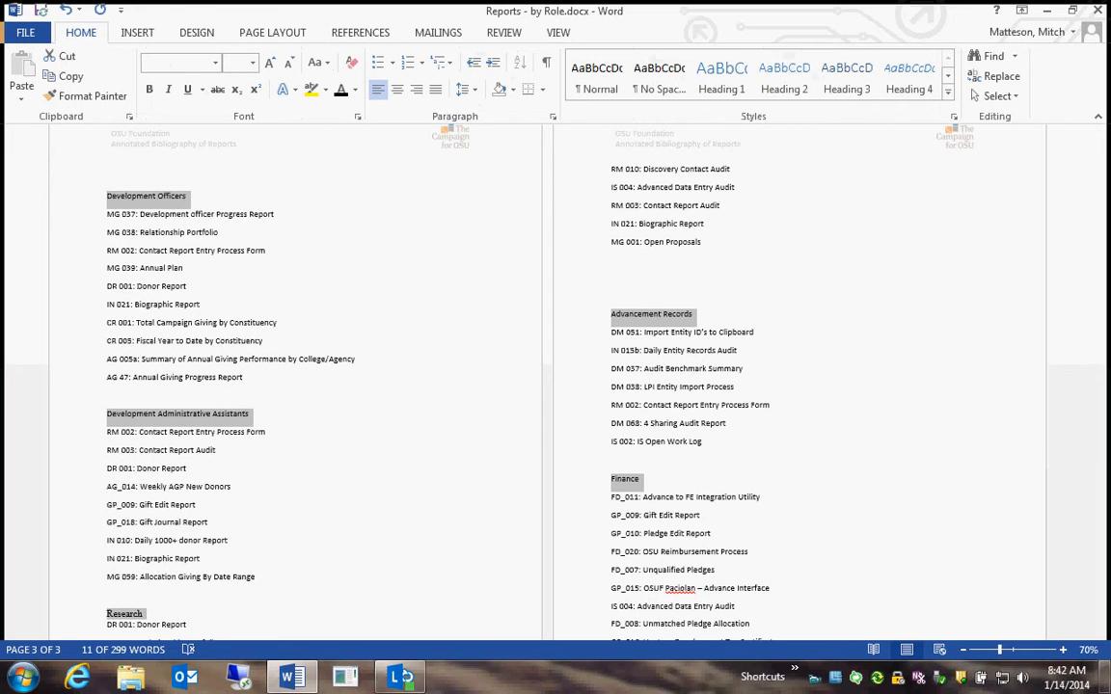
left_click(721, 77)
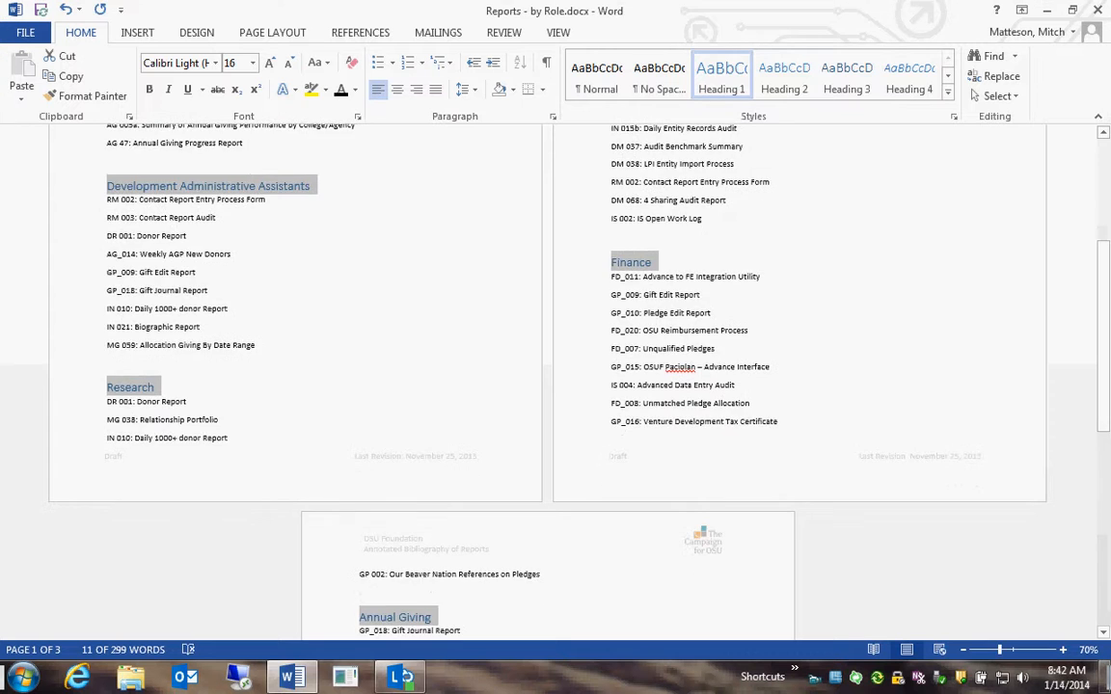
scroll(551, 386, "up", 3)
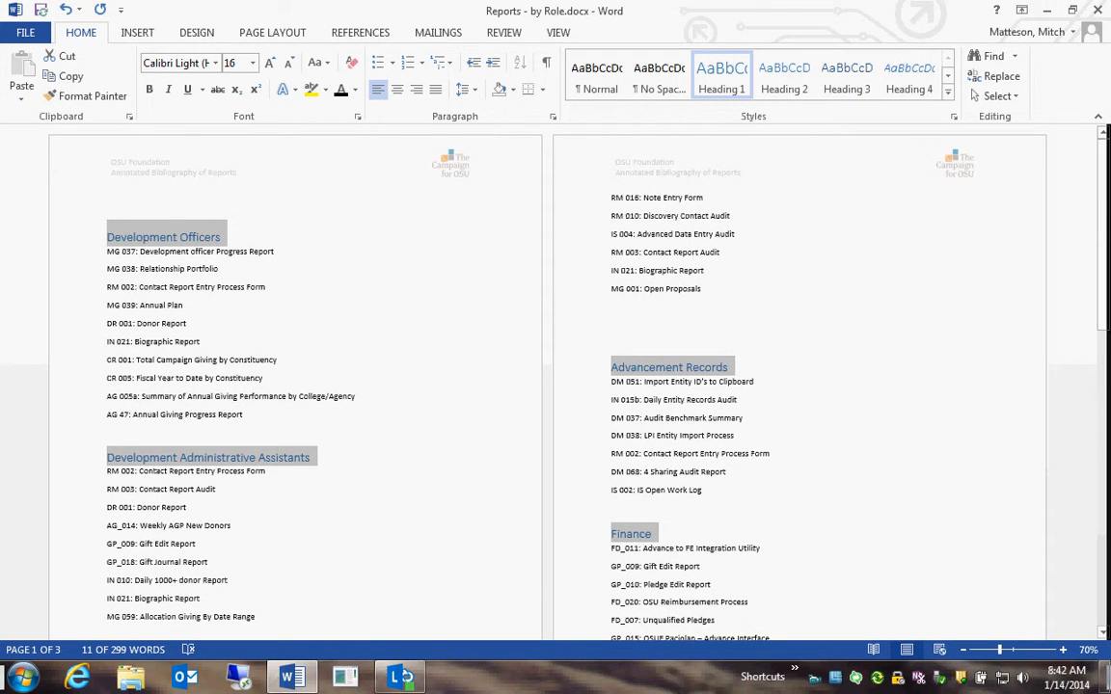
left_click(260, 414)
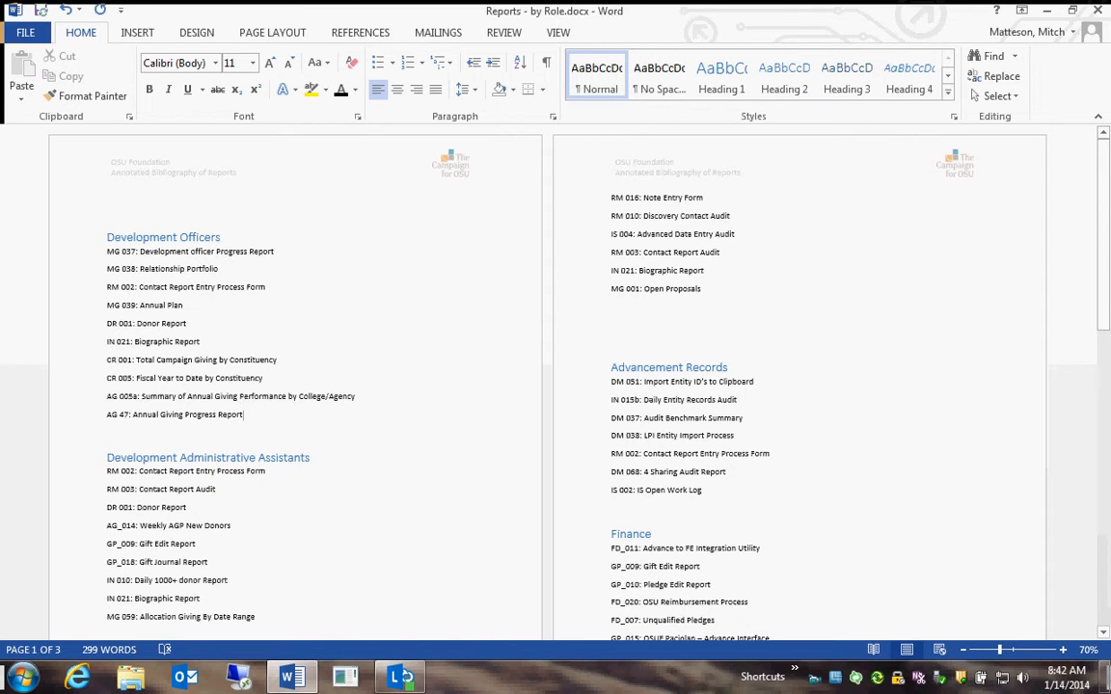
Select all report lines under the six role headings, including GP 002 on the third page, and apply the Heading 2 style to them
left_click(107, 251)
left_click_drag(107, 252, 246, 416)
scroll(246, 415, "down", 1)
left_click_drag(107, 415, 259, 560)
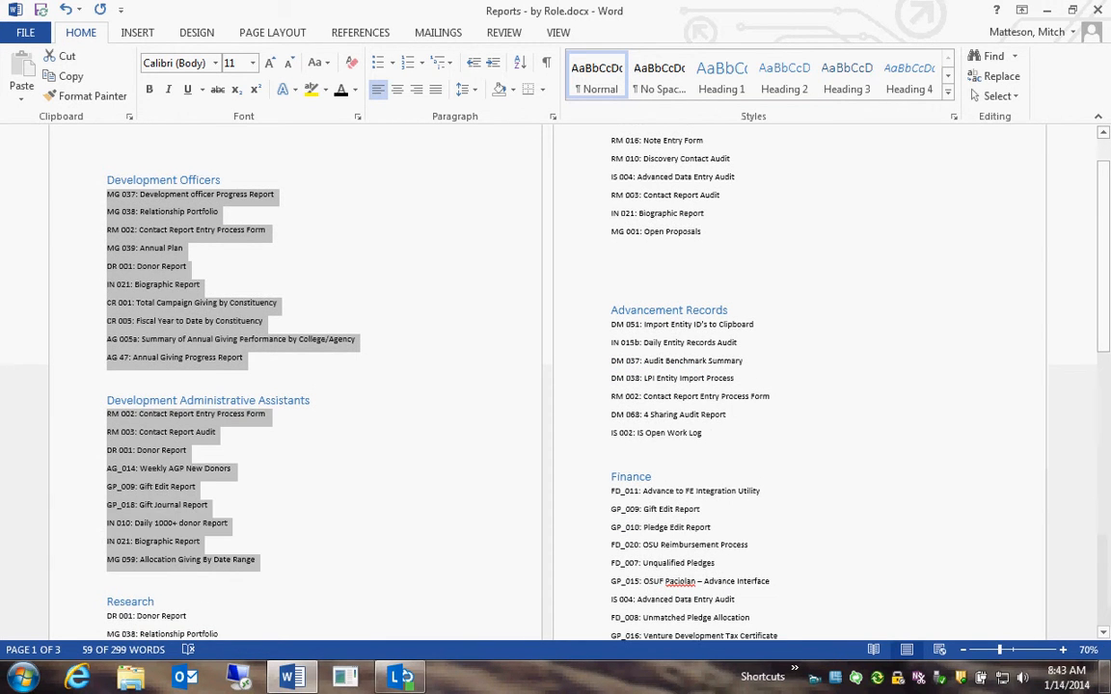
scroll(541, 386, "down", 2)
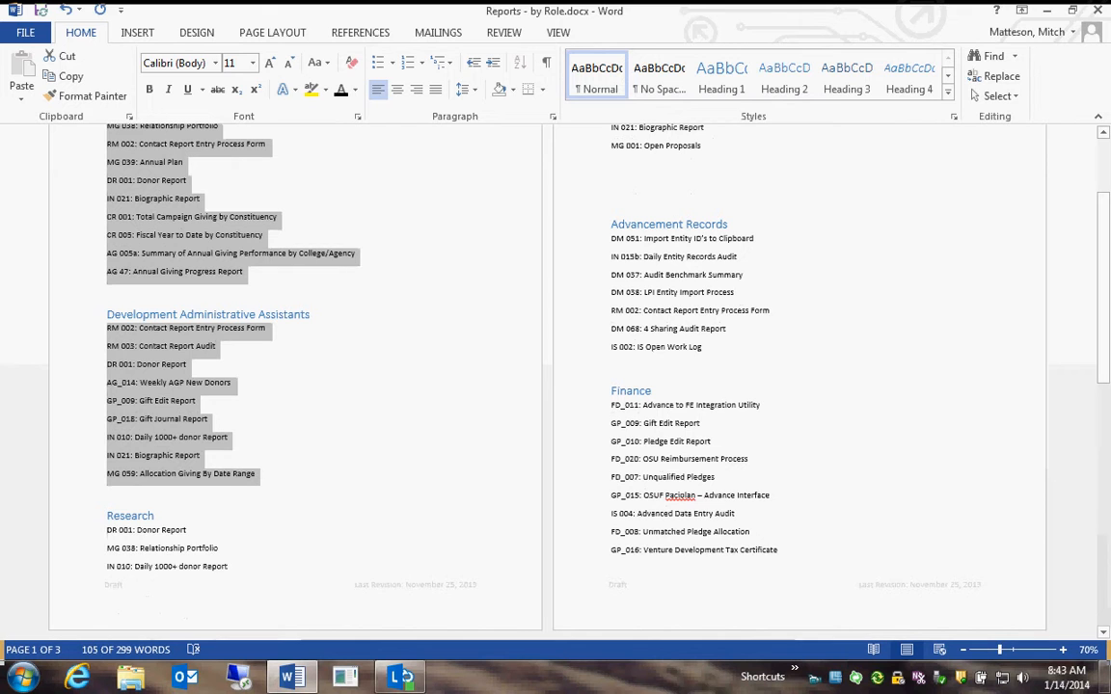
left_click_drag(107, 529, 227, 567)
scroll(540, 377, "up", 3)
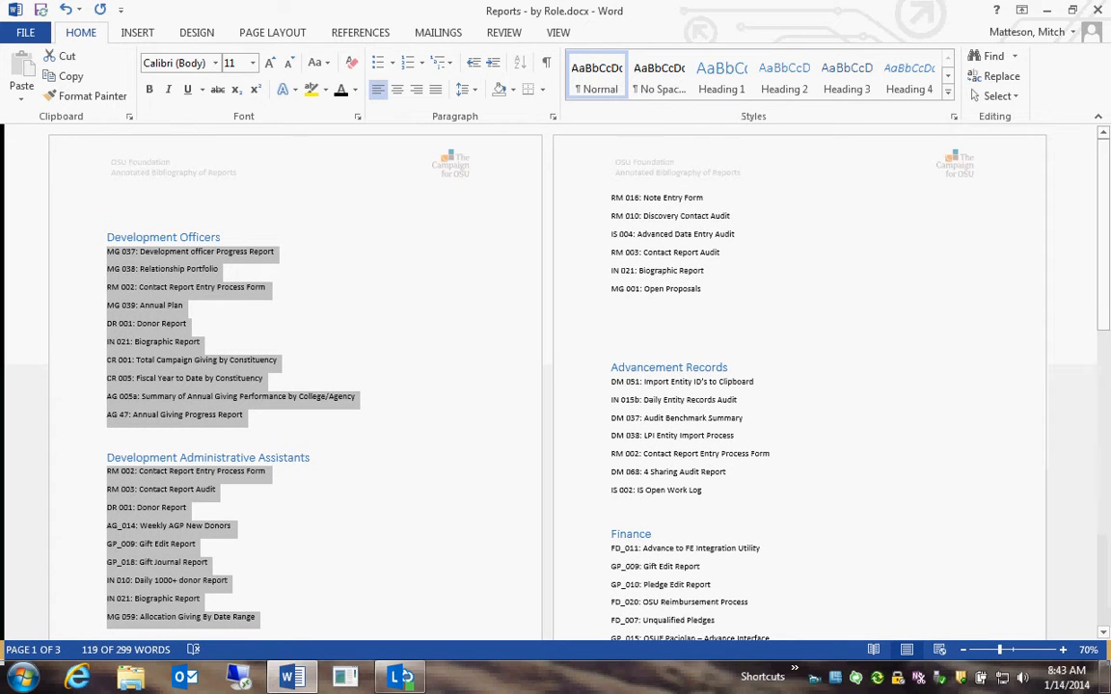
left_click_drag(611, 197, 704, 290)
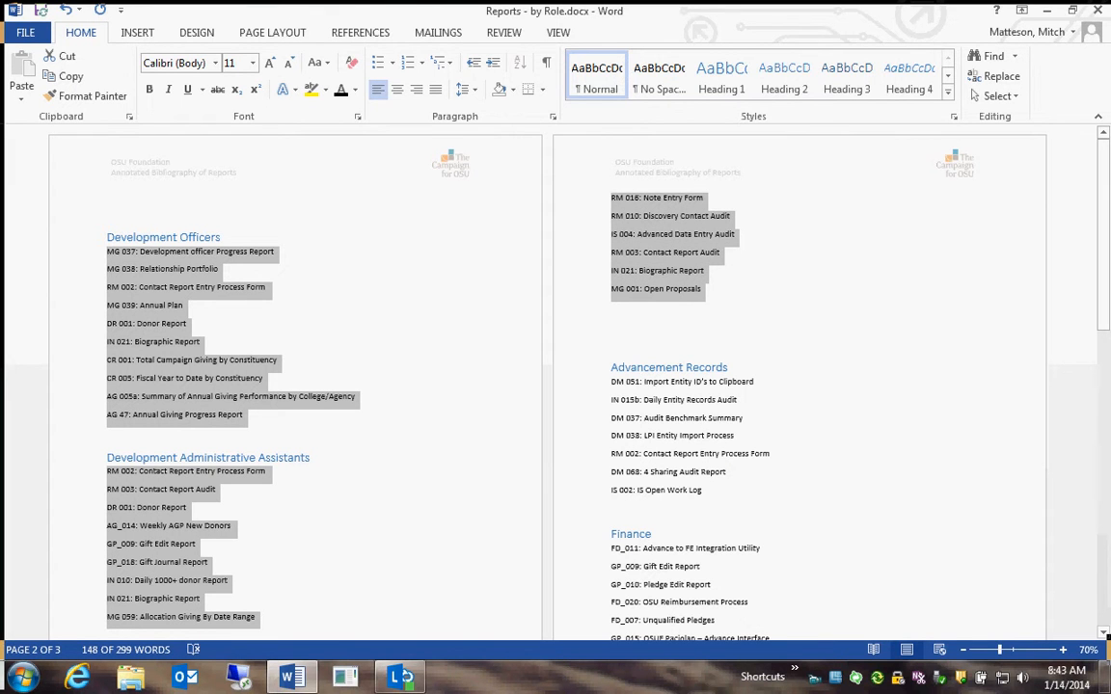
left_click_drag(612, 382, 703, 491)
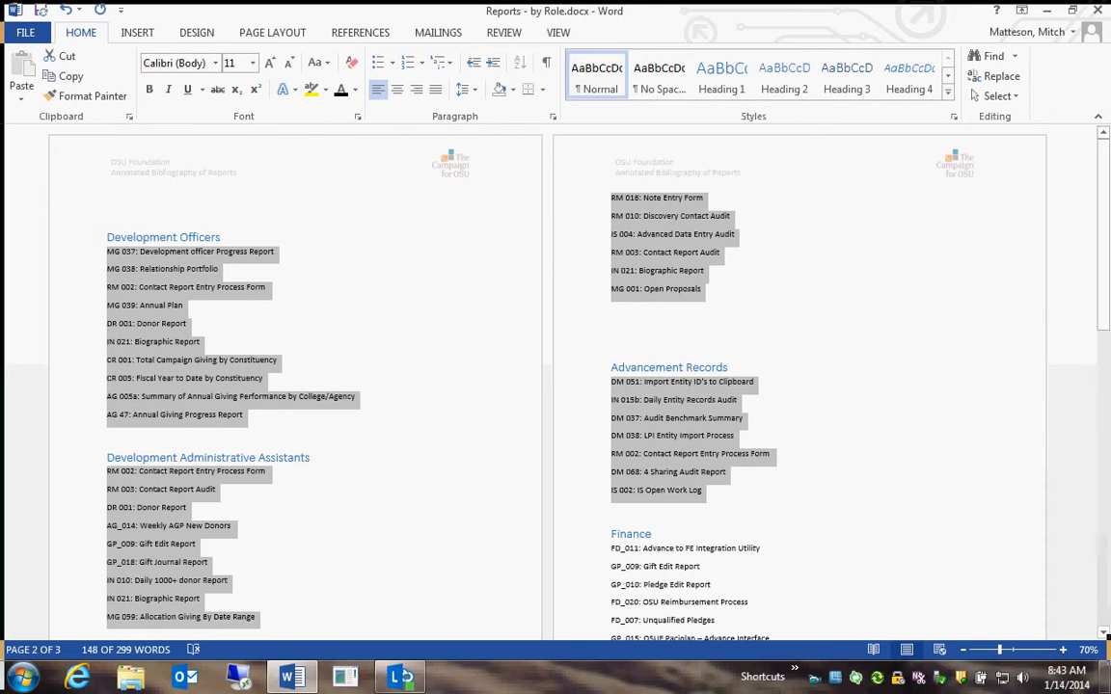
scroll(548, 376, "down", 3)
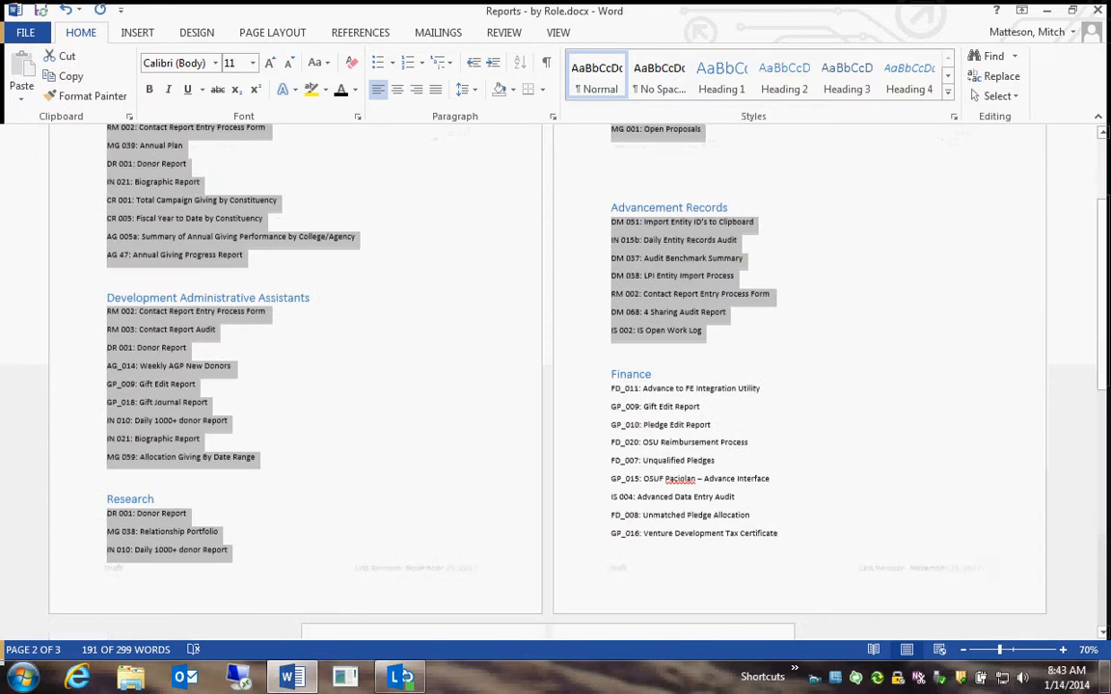
scroll(548, 376, "down", 1)
left_click_drag(611, 319, 783, 463)
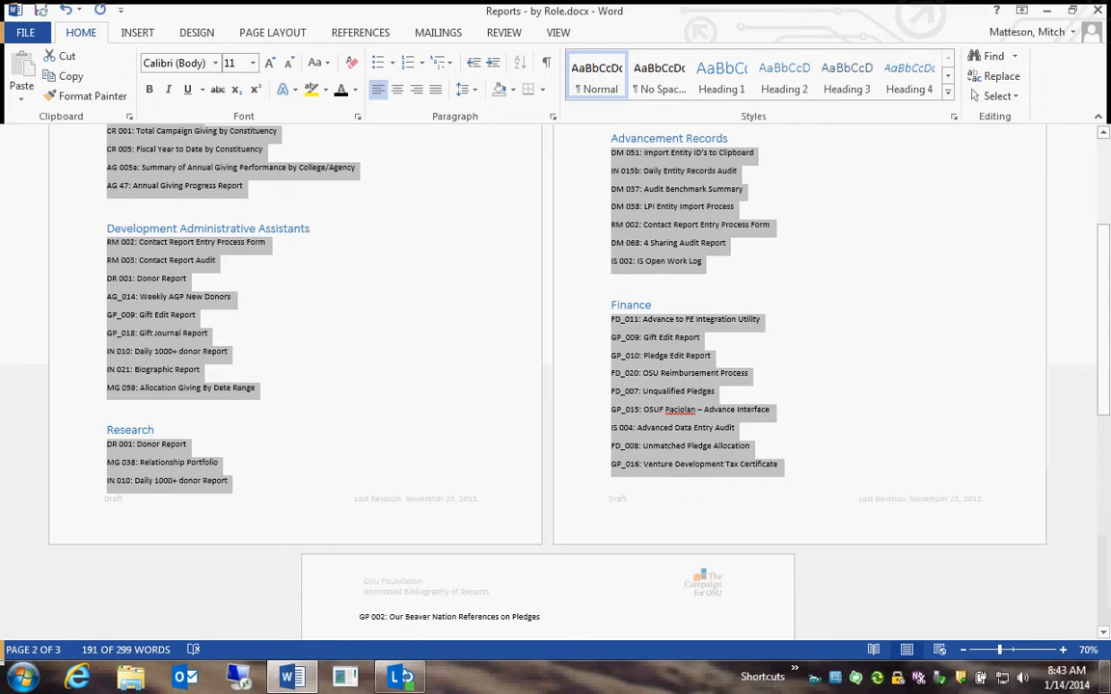
scroll(548, 377, "down", 4)
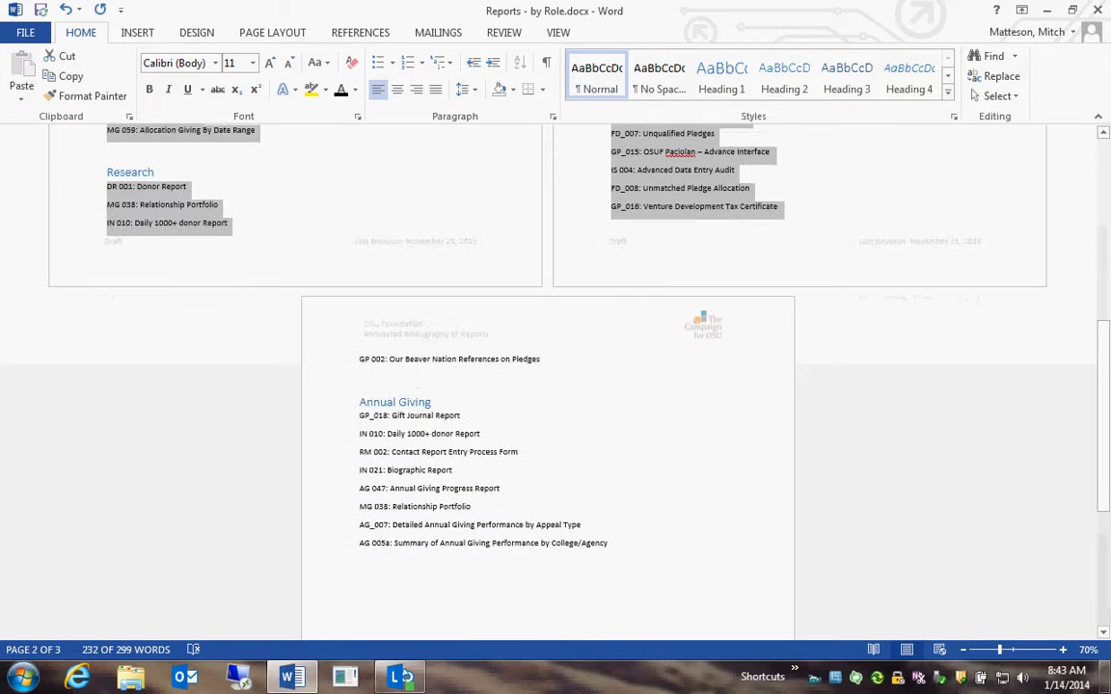
left_click_drag(361, 416, 610, 563)
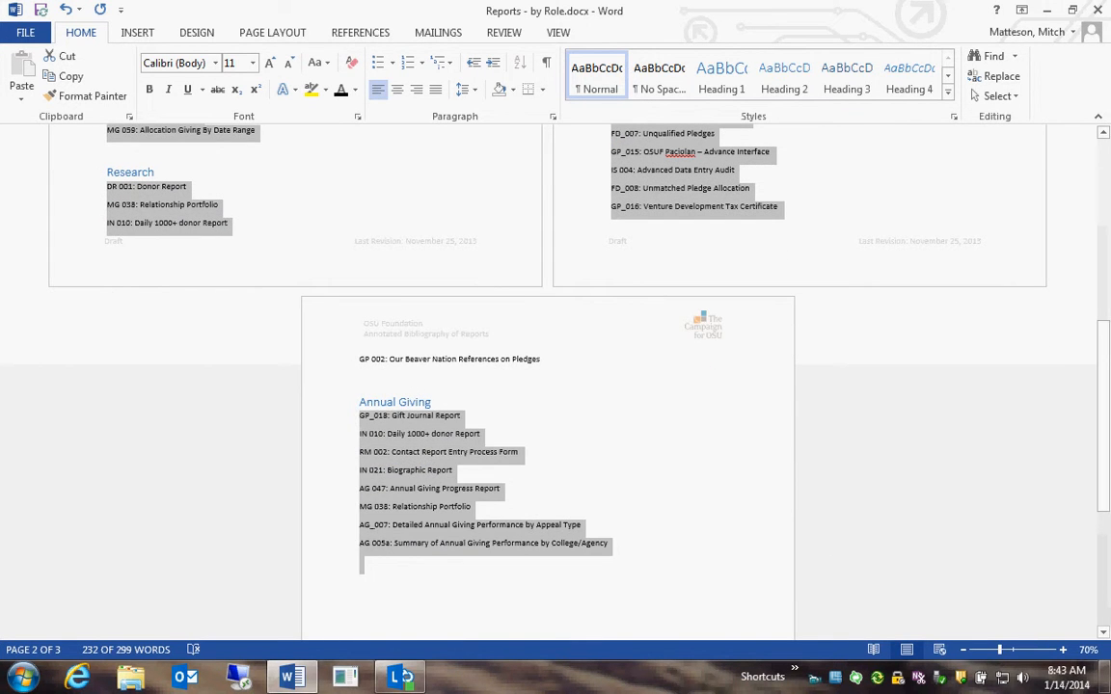
left_click_drag(359, 359, 543, 360)
scroll(548, 386, "up", 8)
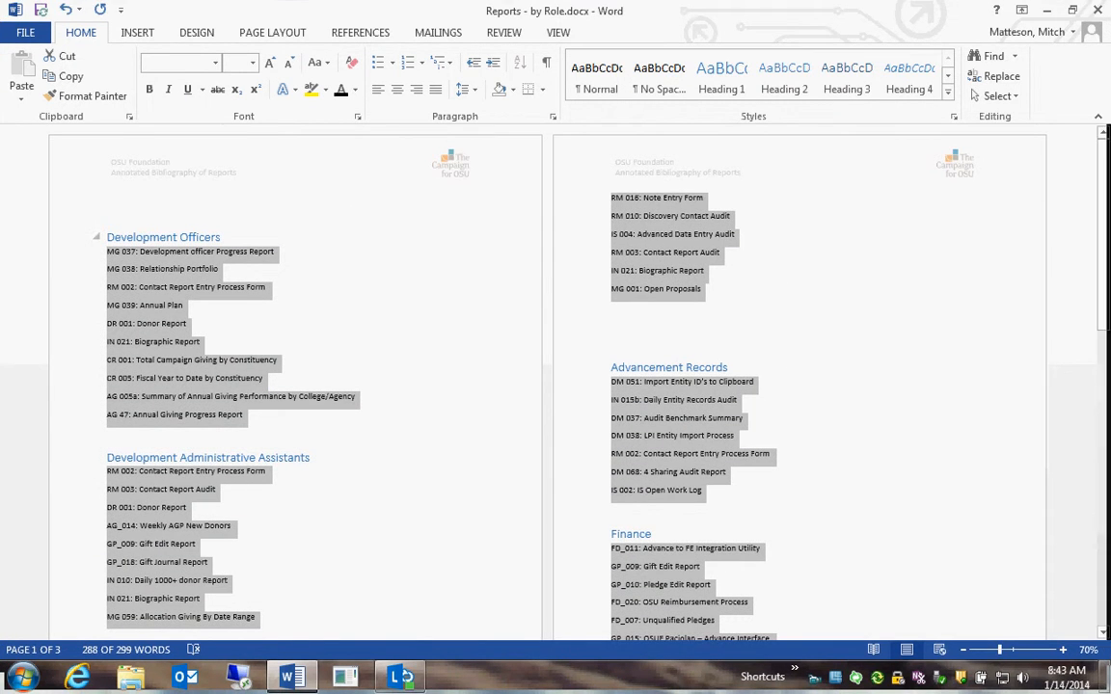
left_click(784, 78)
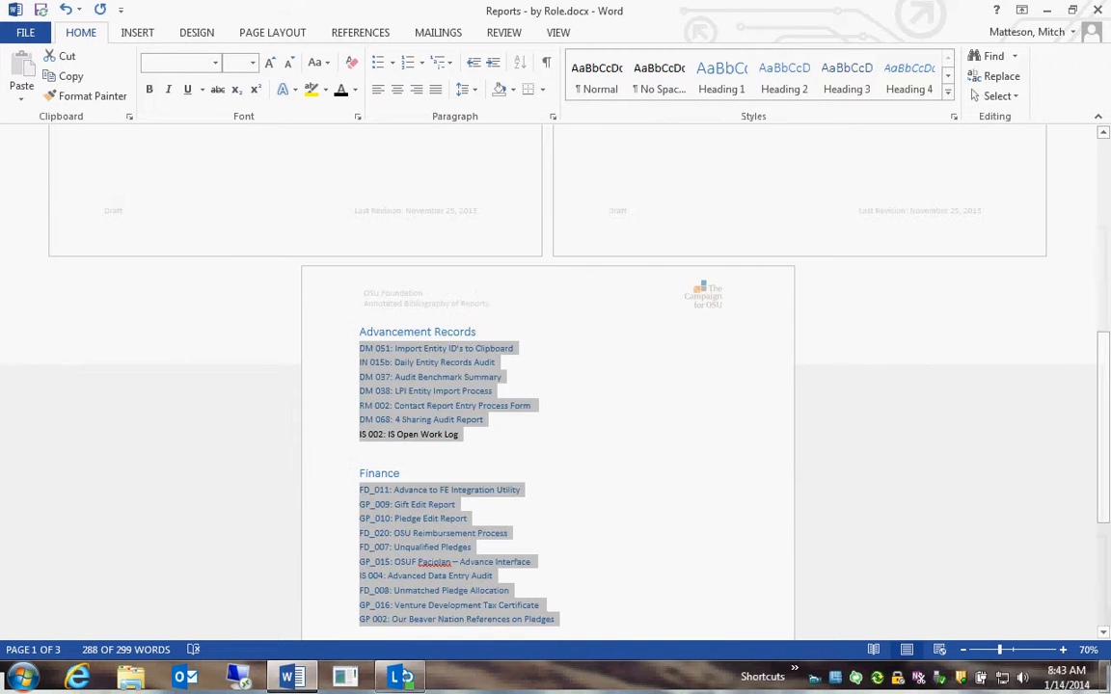
Review the Heading 2 formatting of the report lists across all three pages and clear the selection
scroll(547, 382, "up", 10)
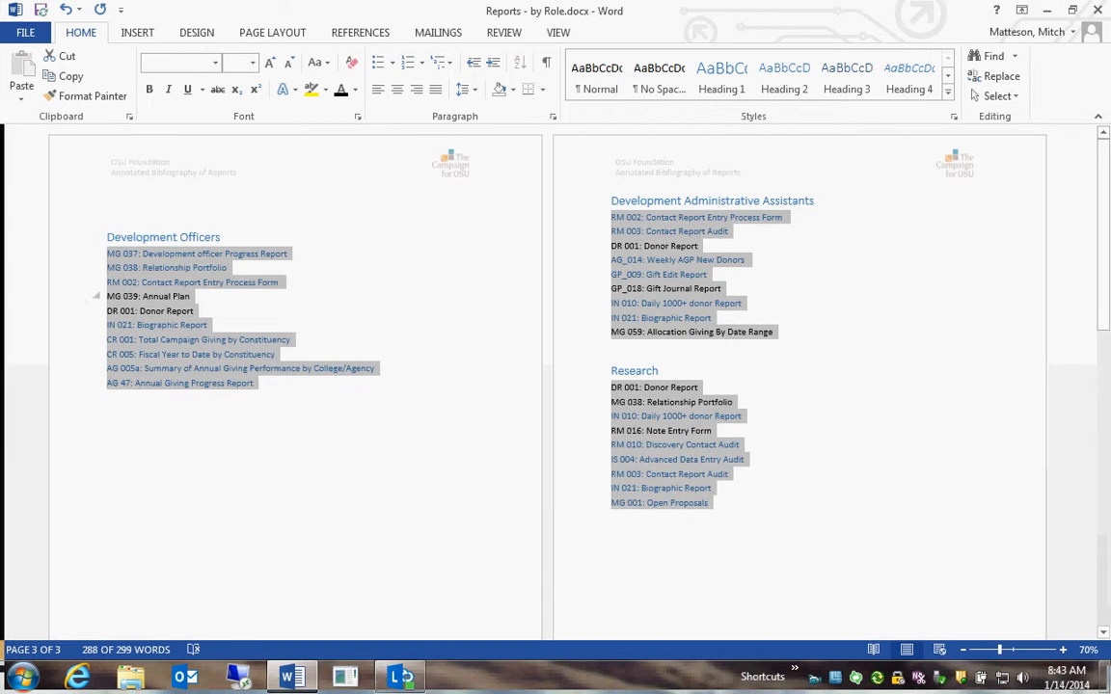
scroll(547, 382, "down", 3)
scroll(548, 382, "down", 8)
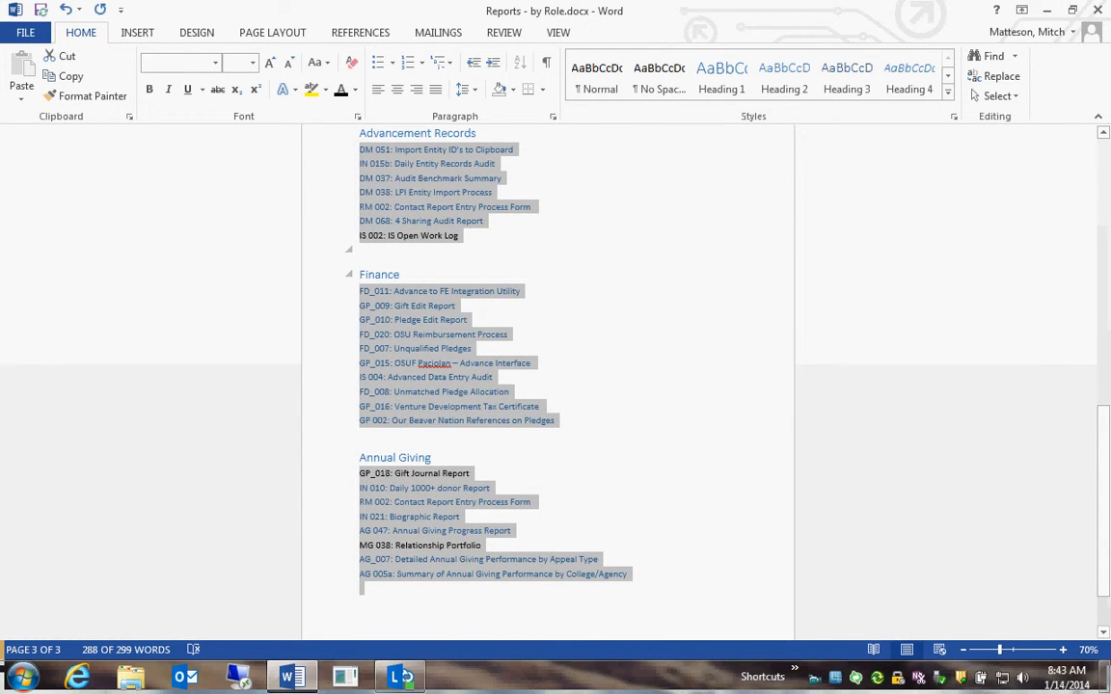
scroll(547, 382, "up", 3)
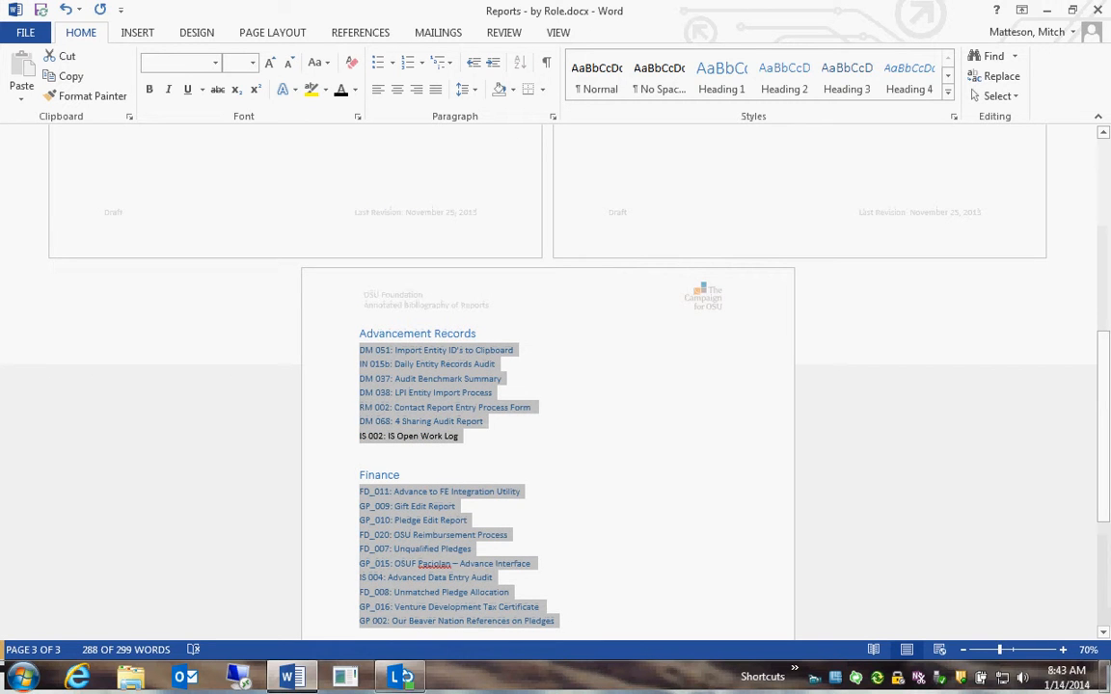
scroll(548, 382, "up", 5)
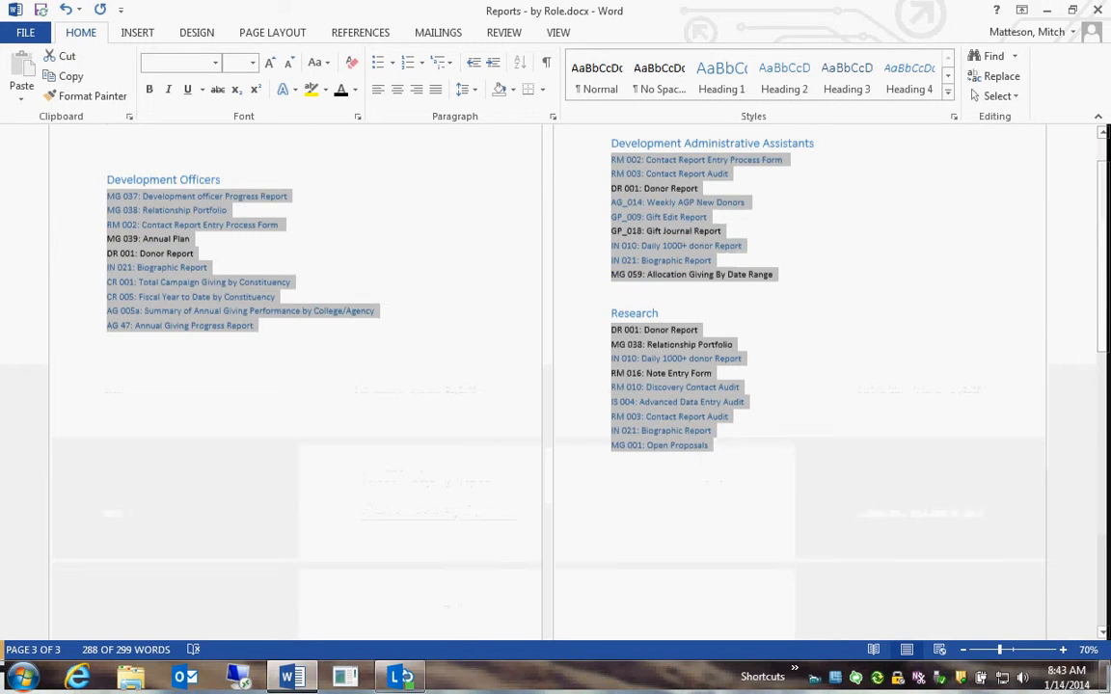
scroll(548, 382, "up", 2)
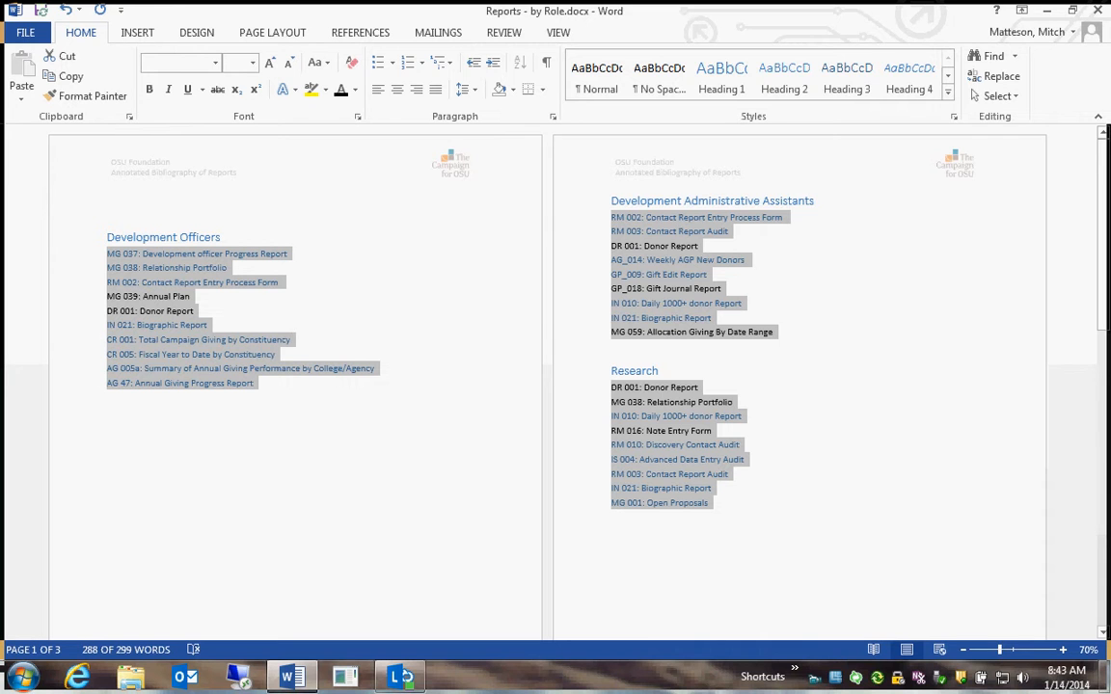
left_click(107, 397)
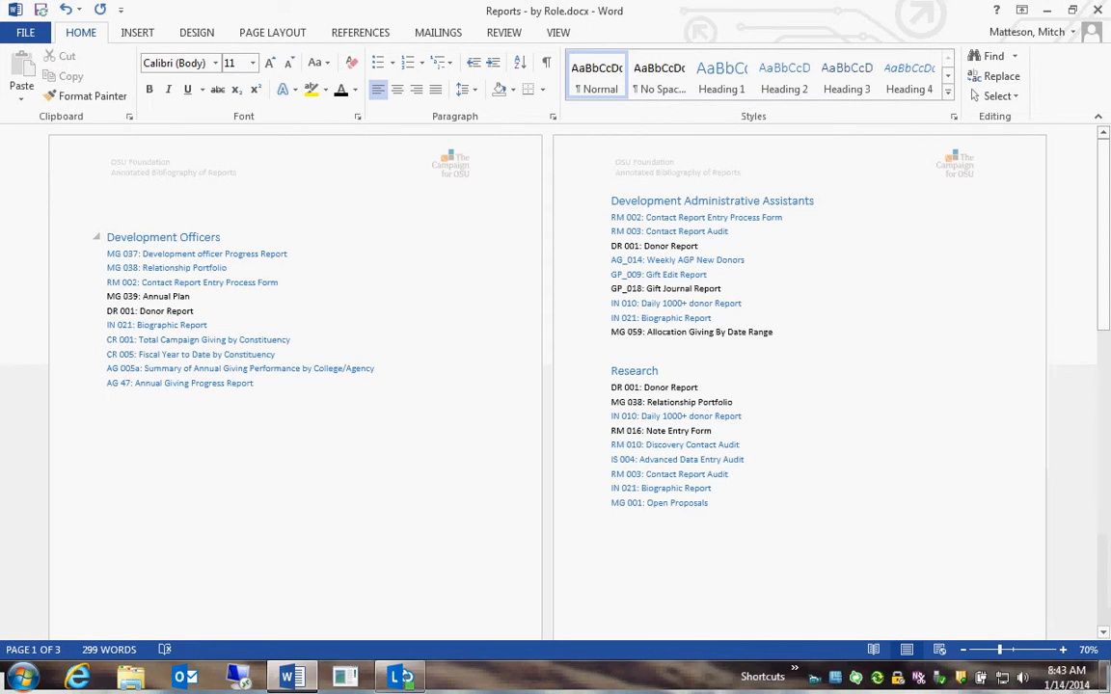
Insert the built-in Automatic Table 1 table of contents on the blank line above the Development Officers heading
left_click(107, 210)
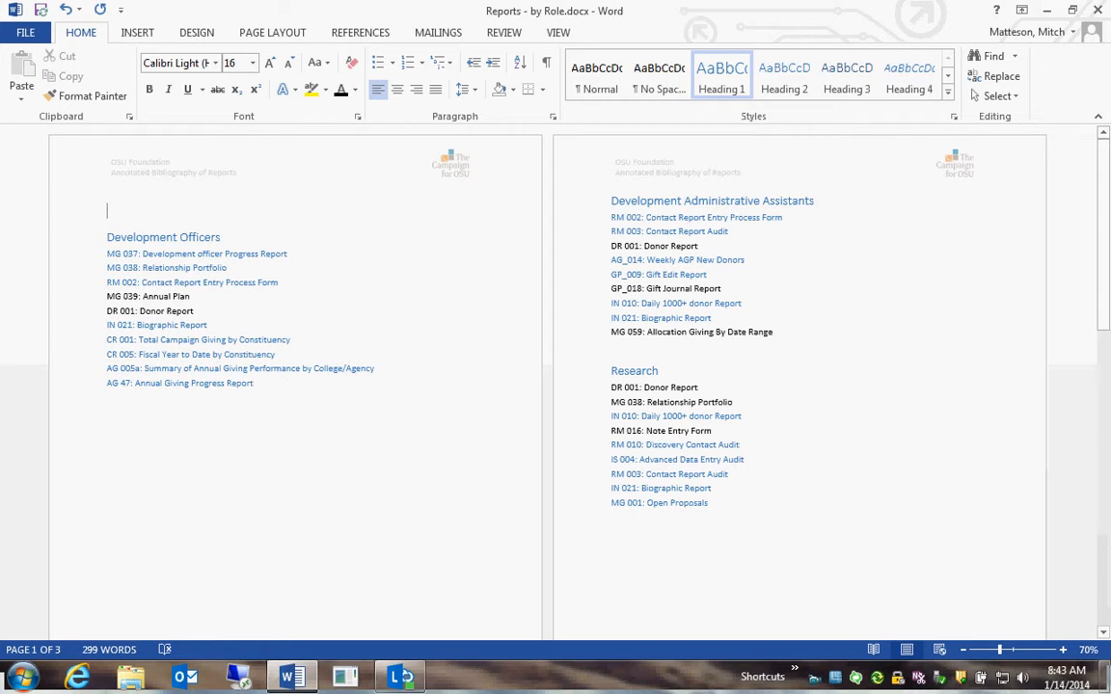
left_click(361, 33)
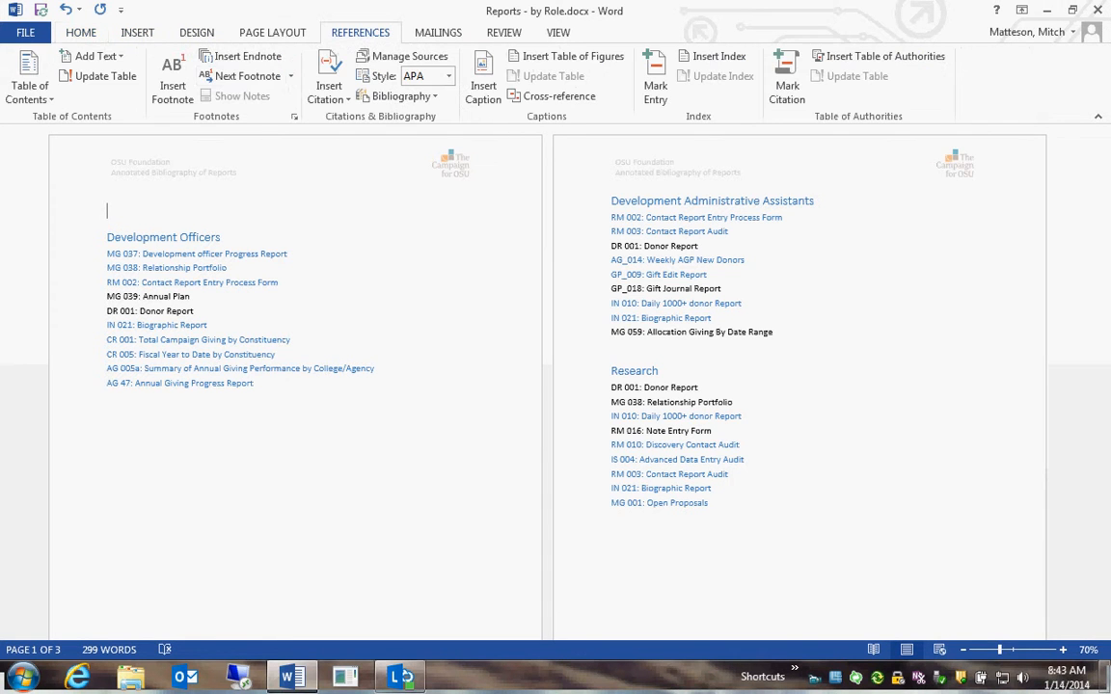
left_click(29, 85)
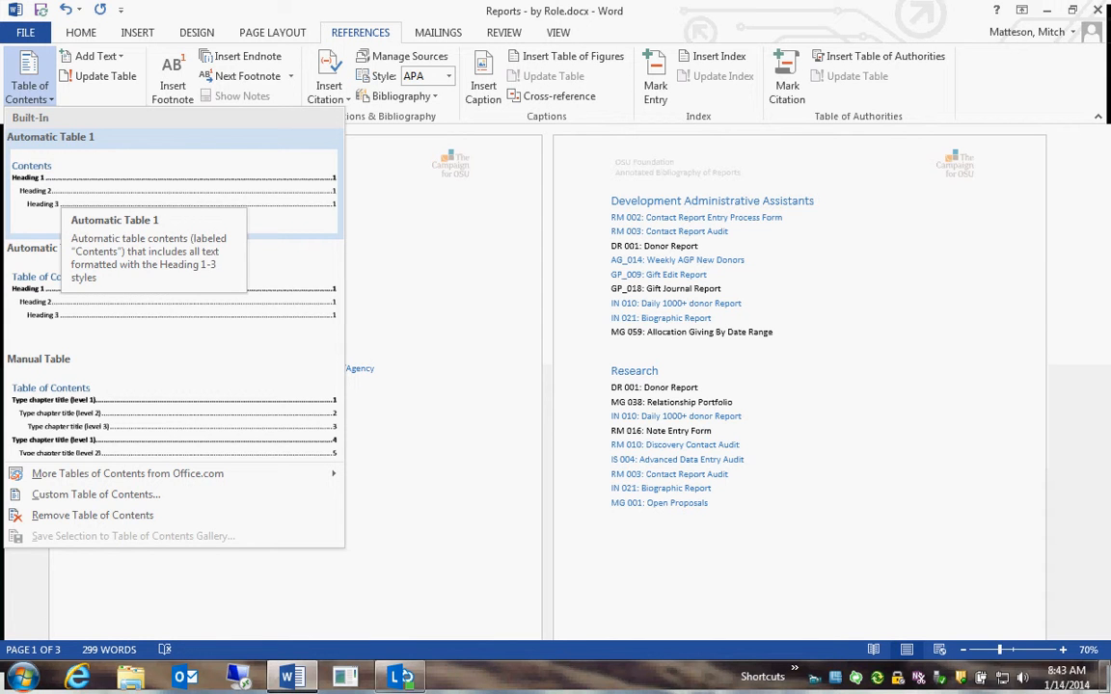
left_click(58, 193)
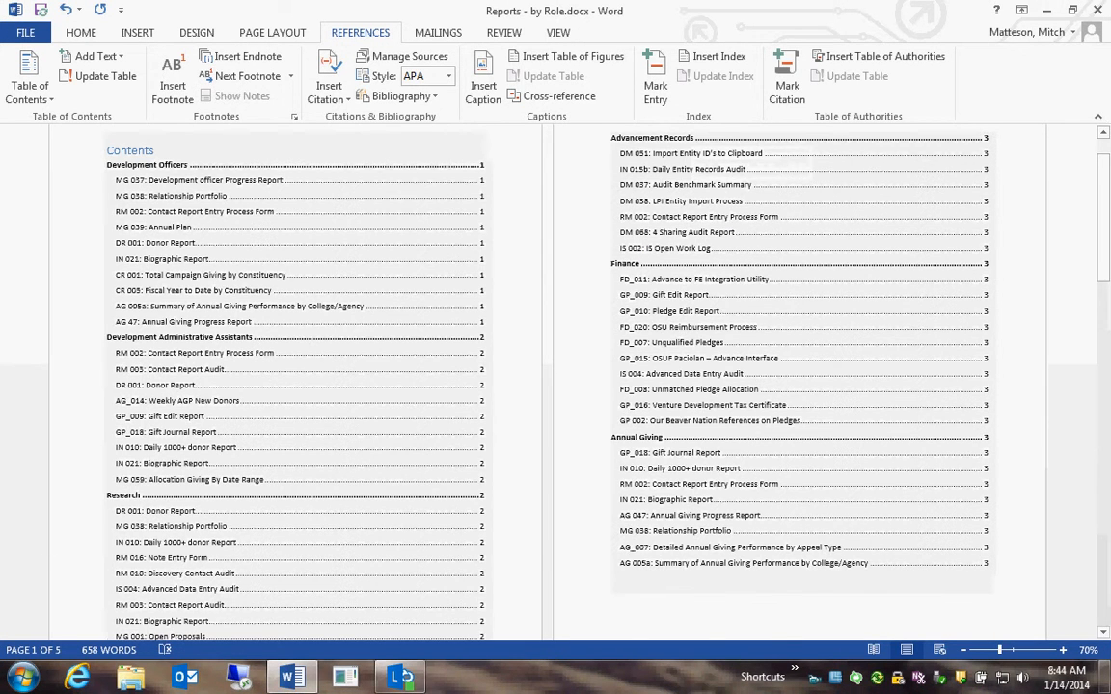
Add a new line reading "Blah Blah Blah" below DR 001: Donor Report in the Development Officers list
scroll(547, 382, "down", 10)
left_click(193, 374)
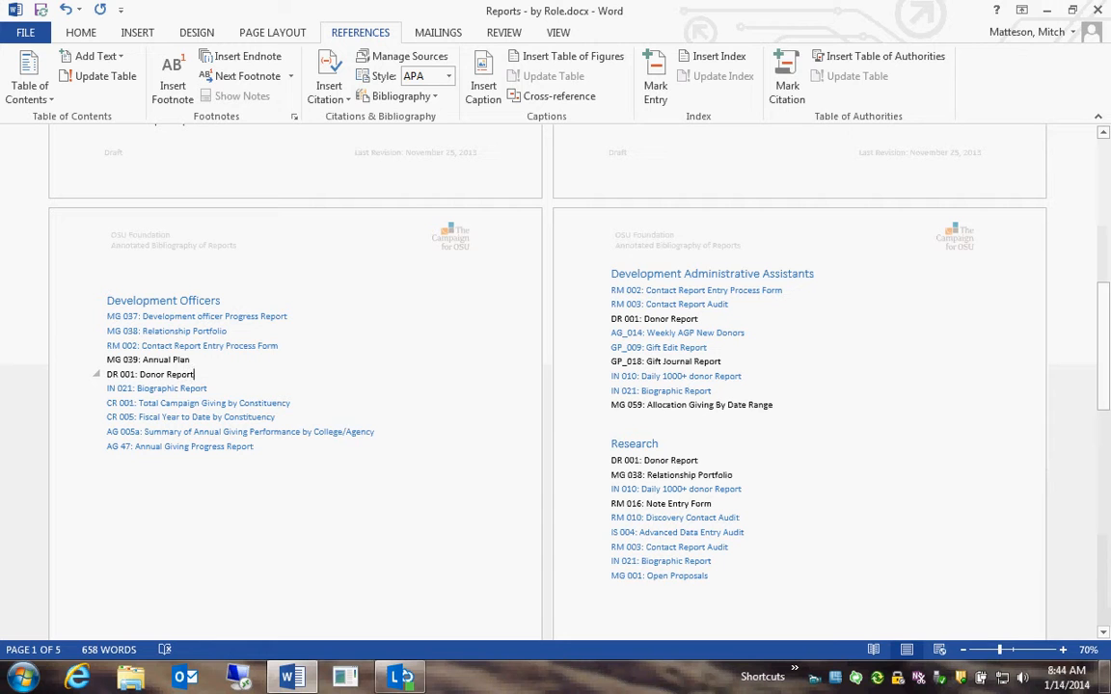
key("Return")
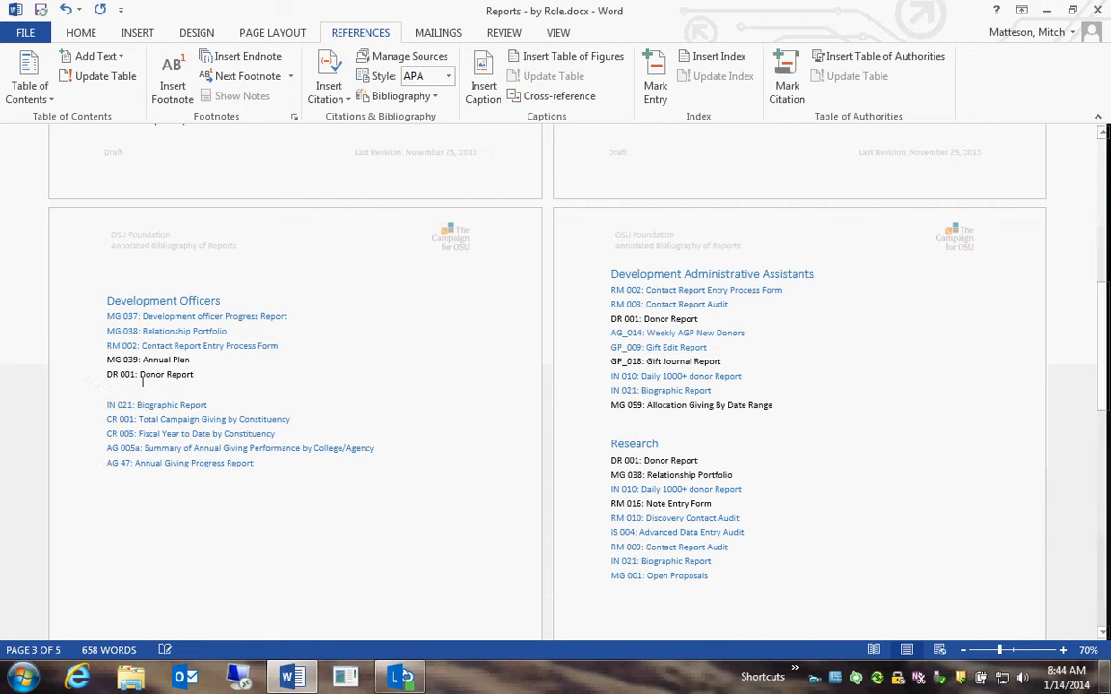
type("Blah ")
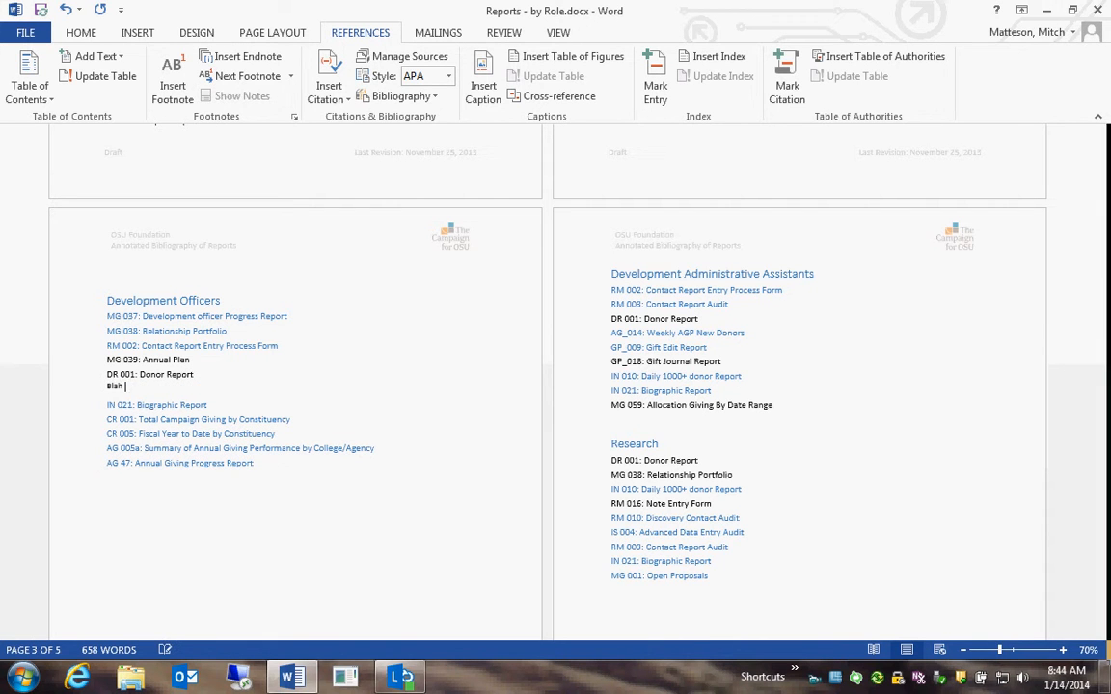
type("Blah Llah Blah")
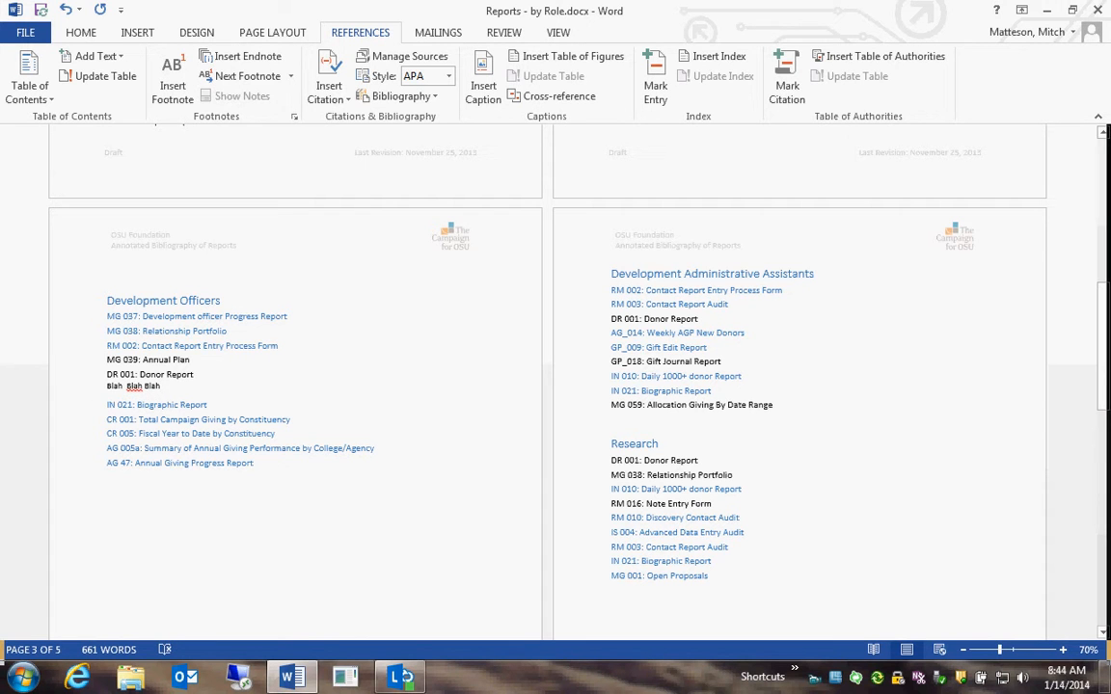
Apply the Heading 3 style to the "Blah Blah Blah" line under DR 001: Donor Report
left_click_drag(161, 385, 107, 386)
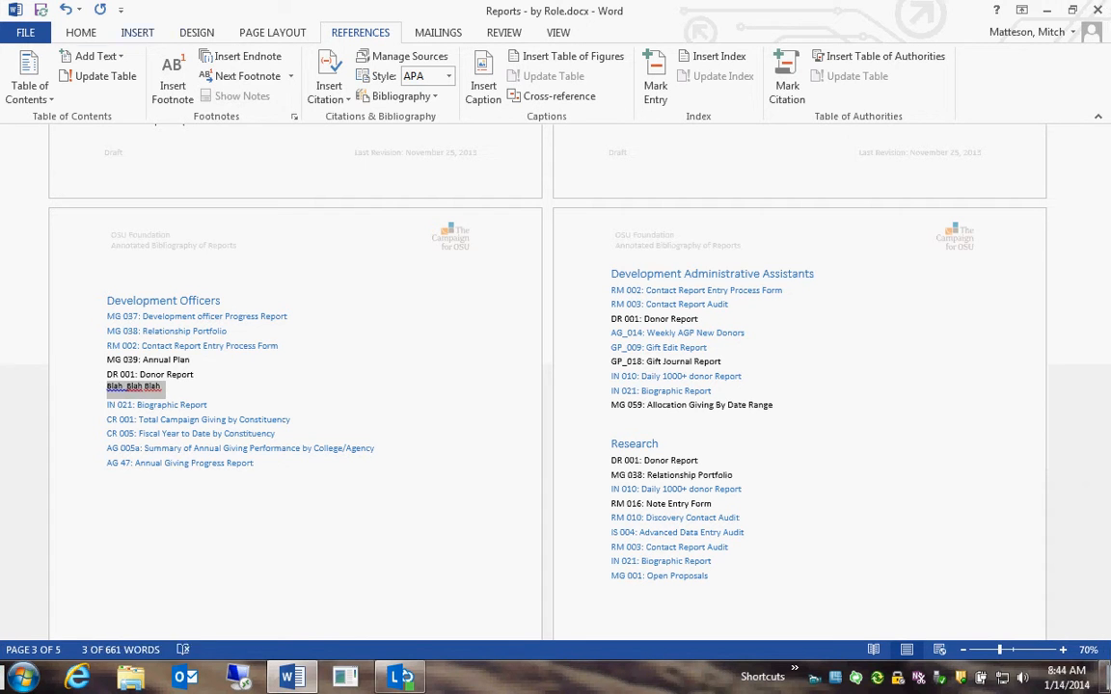
left_click(81, 33)
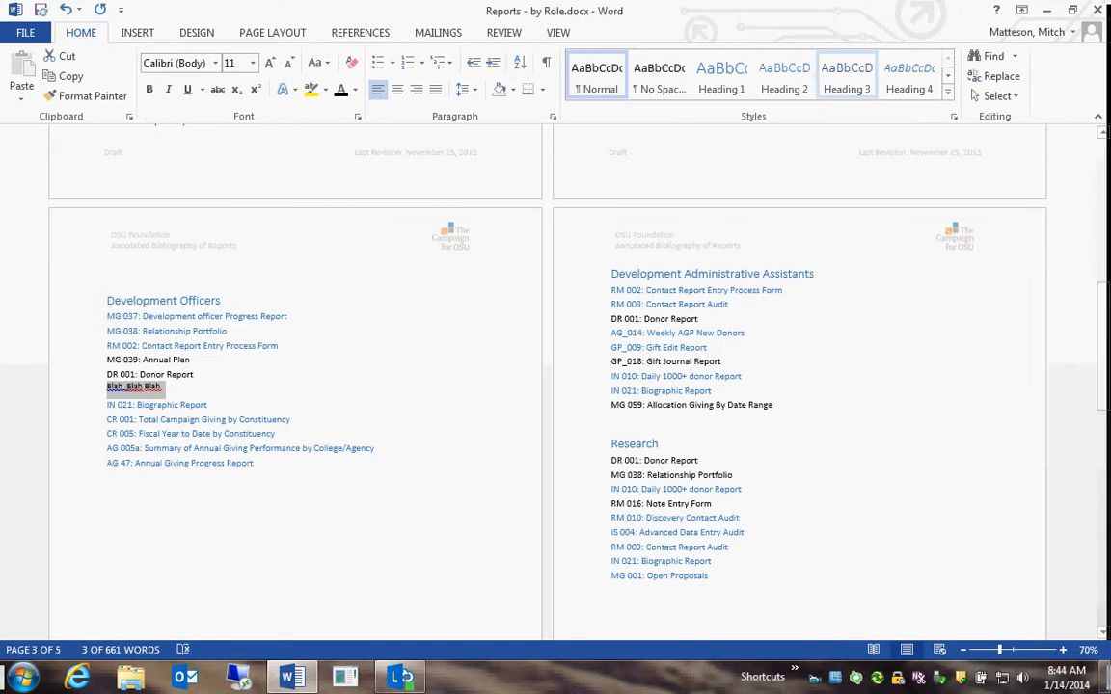
left_click(847, 76)
left_click(92, 417)
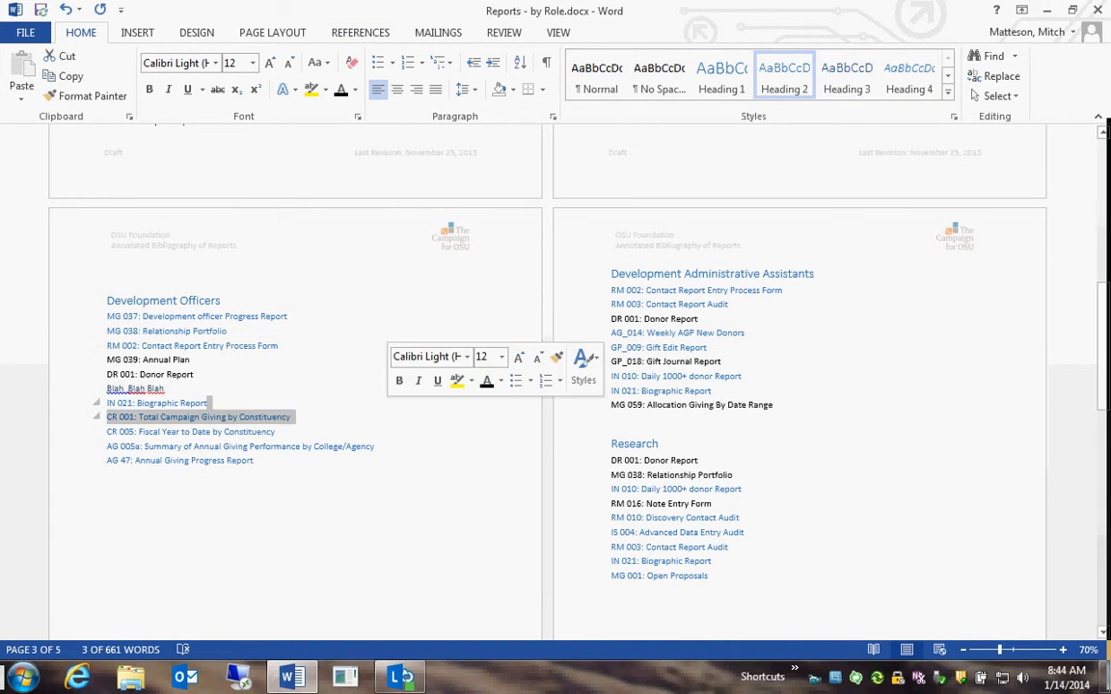
Update the entire table of contents, including both its entries and page numbers
scroll(91, 416, "up", 5)
scroll(548, 376, "up", 5)
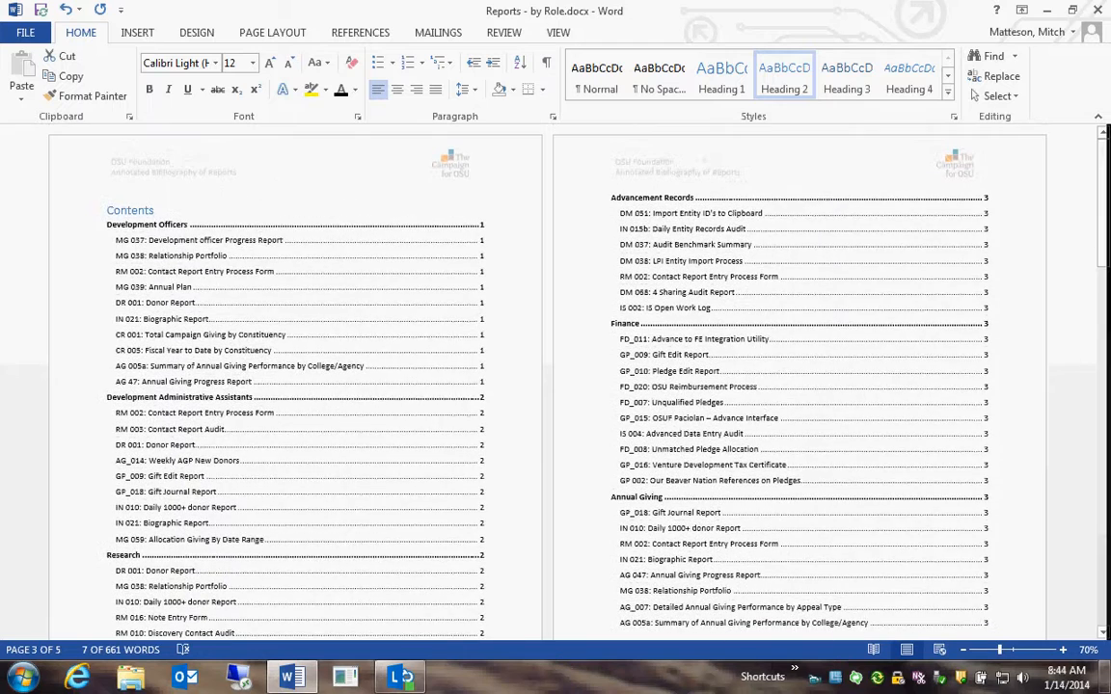
left_click(132, 210)
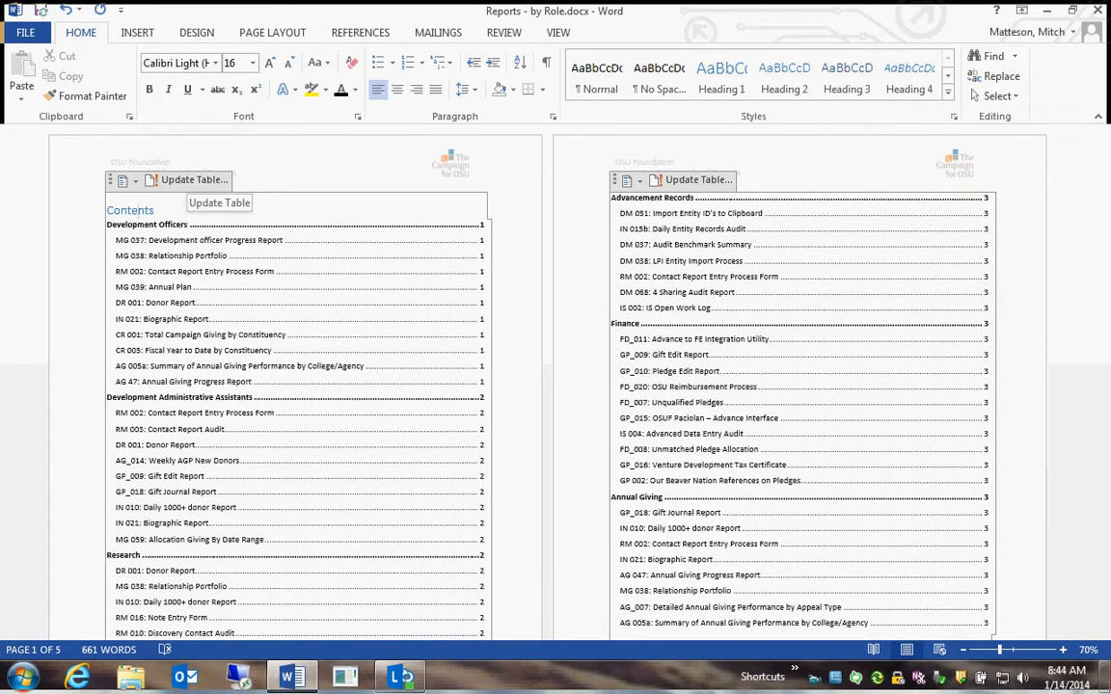
left_click(194, 179)
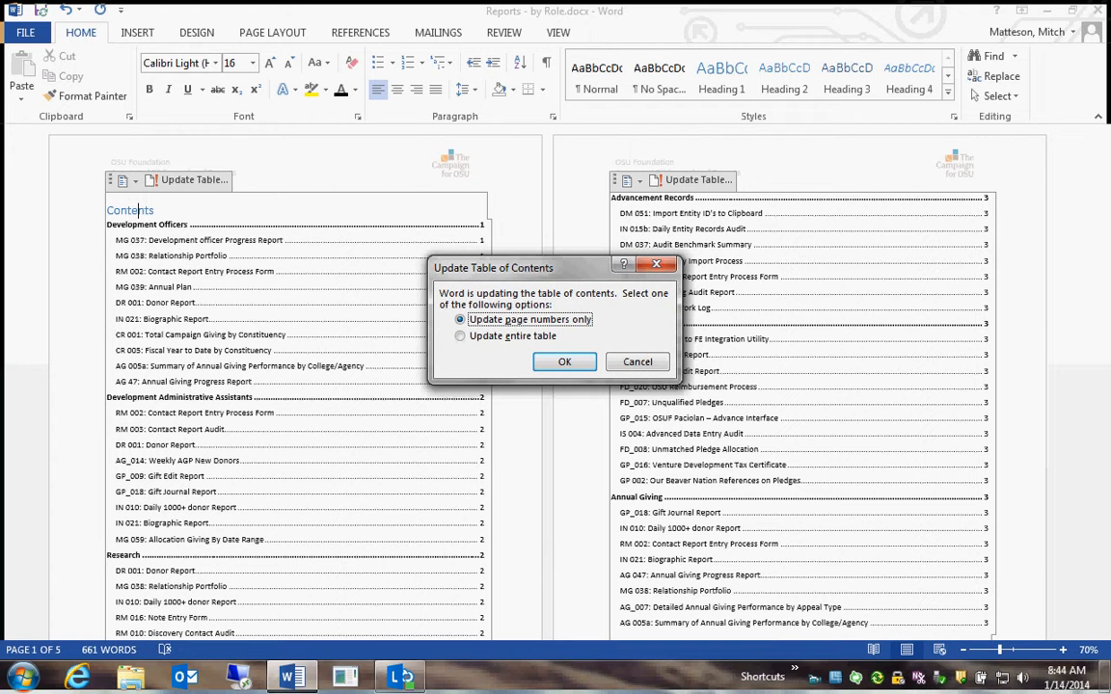
key("Return")
Examine the updated contents entries and the corresponding report lists on the pages that follow the table of contents
double_click(165, 319)
key("Right")
scroll(550, 377, "down", 2)
scroll(166, 276, "down", 10)
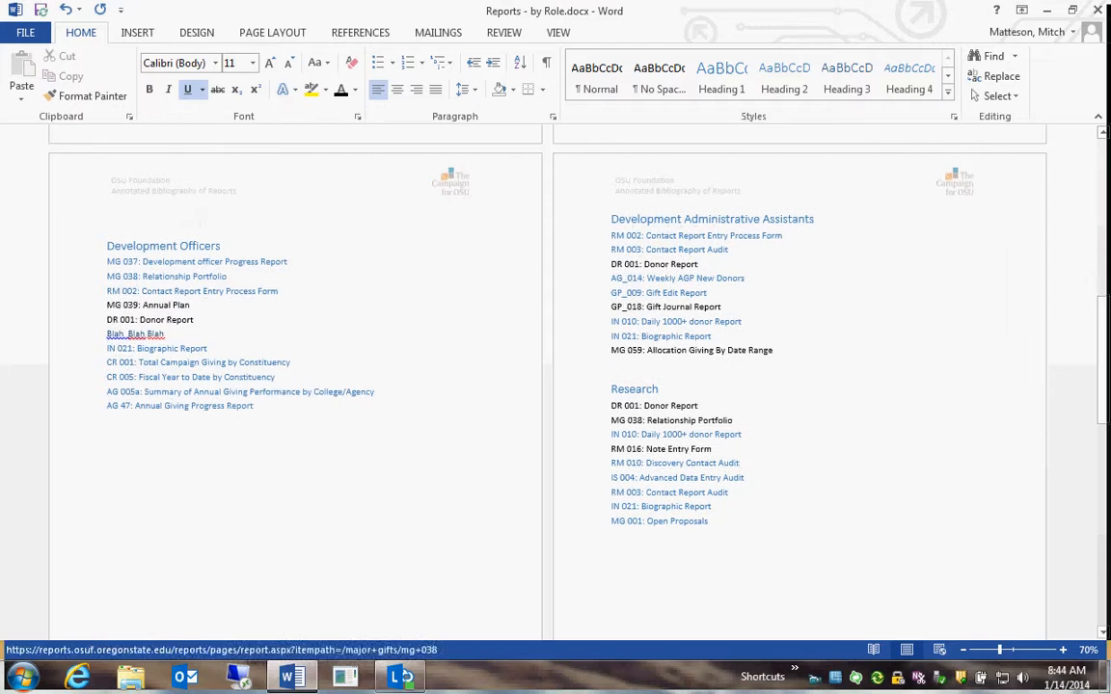
scroll(166, 276, "down", 1)
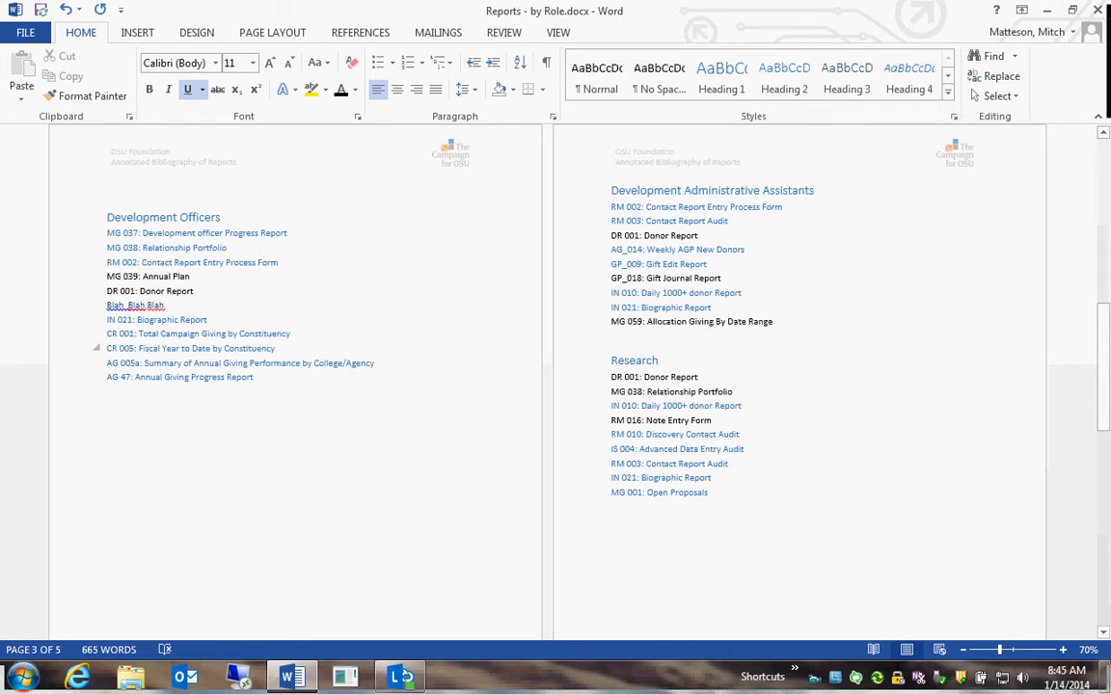
scroll(547, 376, "up", 5)
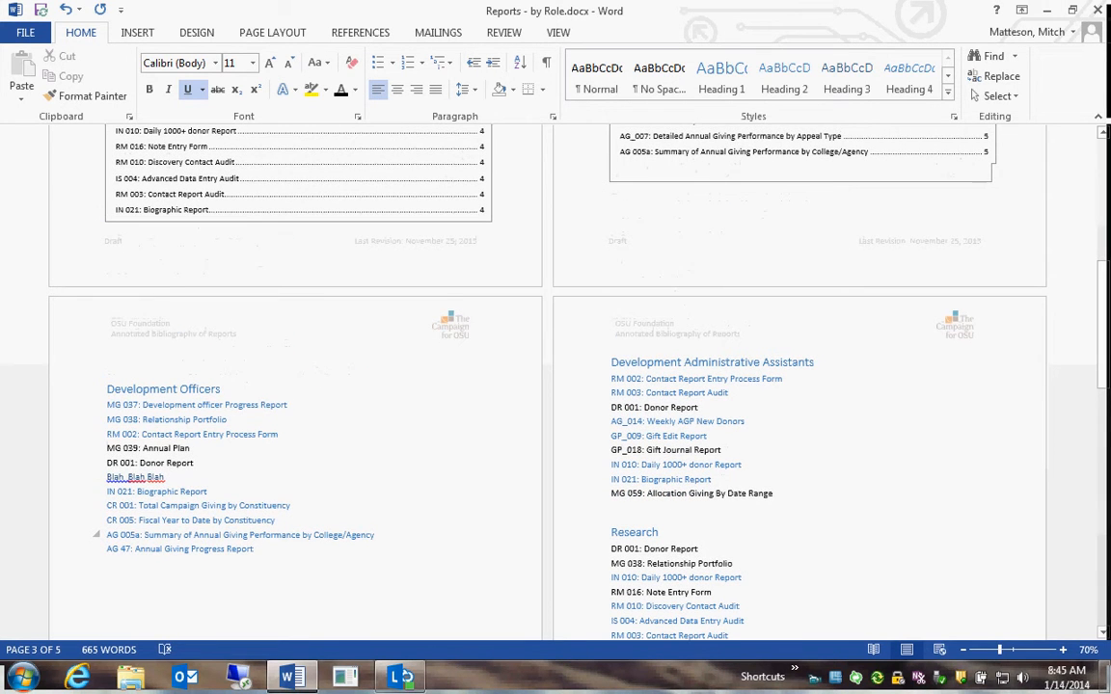